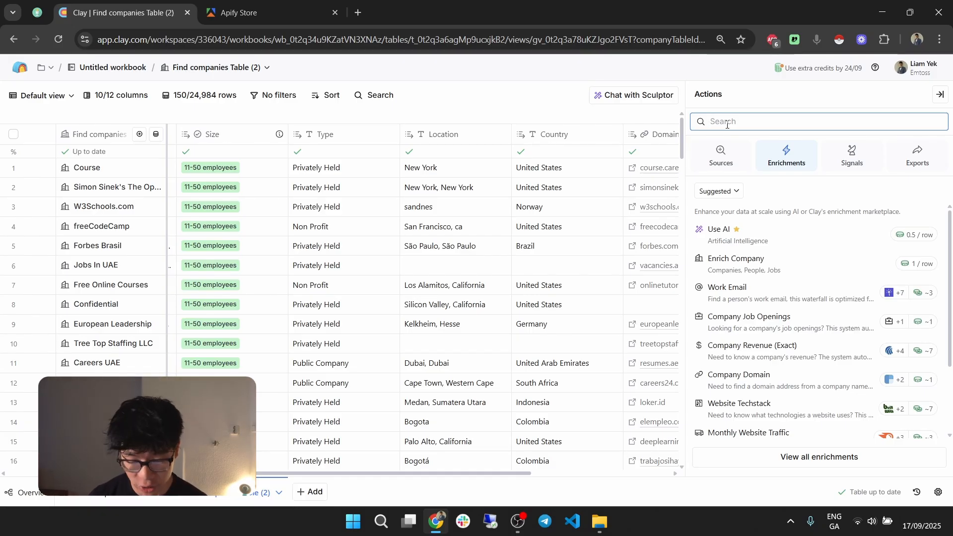
Step: Add the Find Sitemap URLs for a Company Website enrichment using the Domain column and run it on the 150 rows in view
type("sitemap")
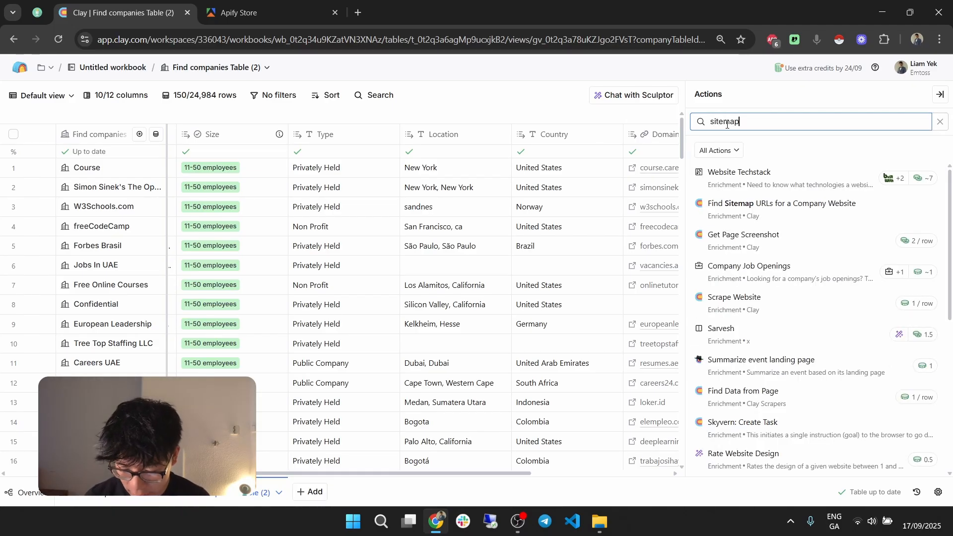
left_click(796, 213)
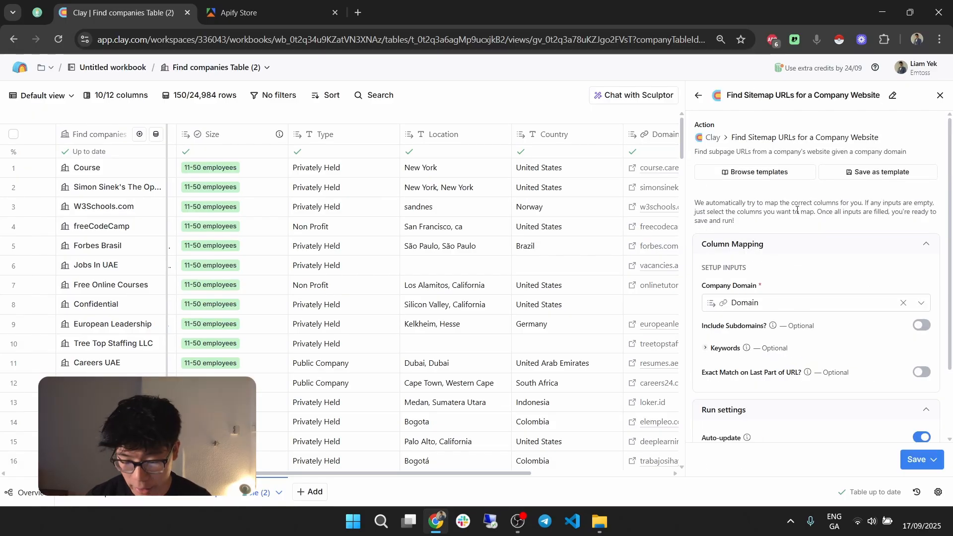
left_click(933, 453)
left_click(898, 418)
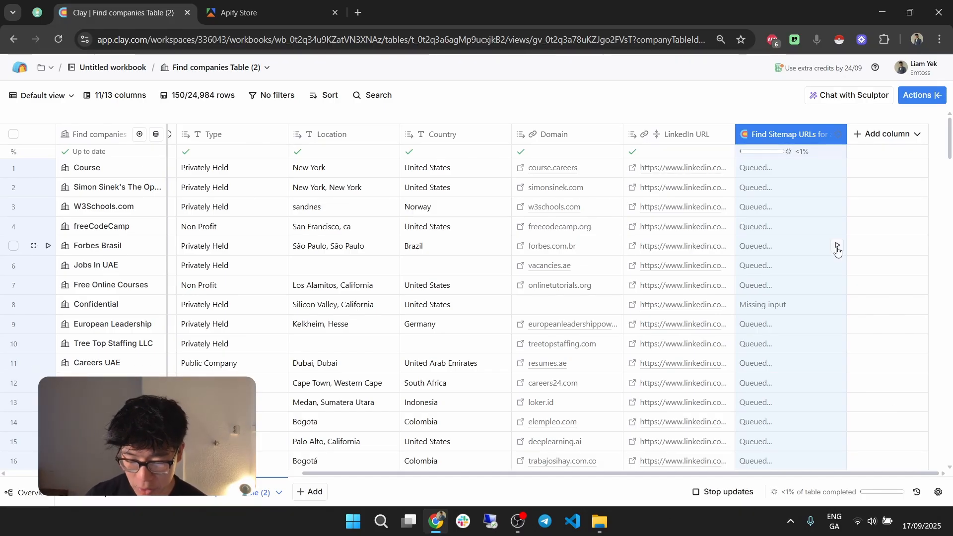
Step: Duplicate the sitemap URLs column, add the keyword "contact" to the copy, and save and run it on the 150 rows in view
left_click(800, 134)
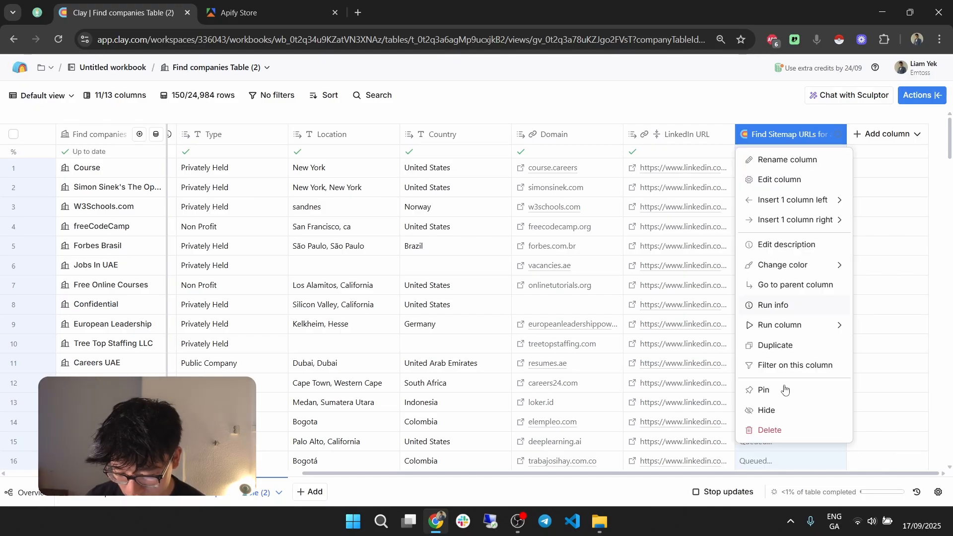
left_click(783, 346)
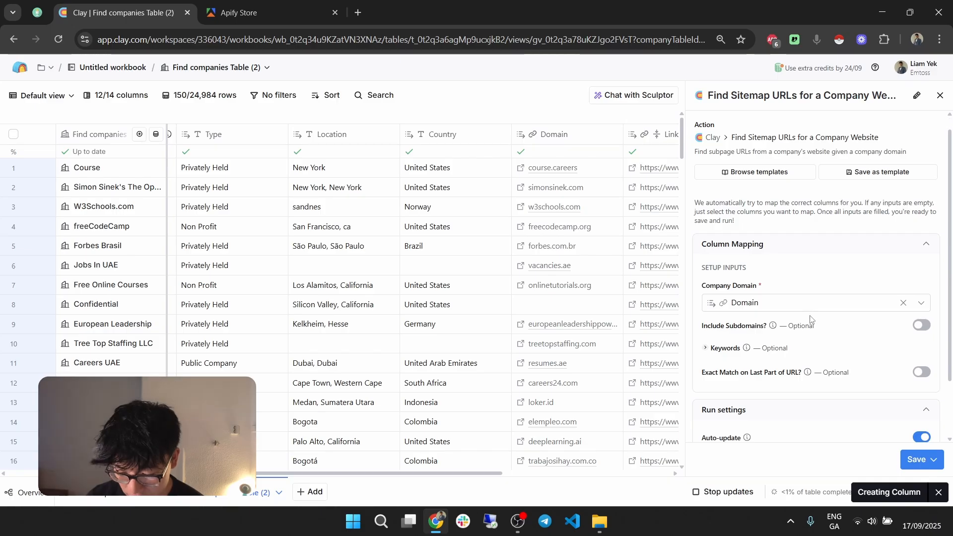
scroll(811, 315, "down", 1)
scroll(810, 315, "down", 1)
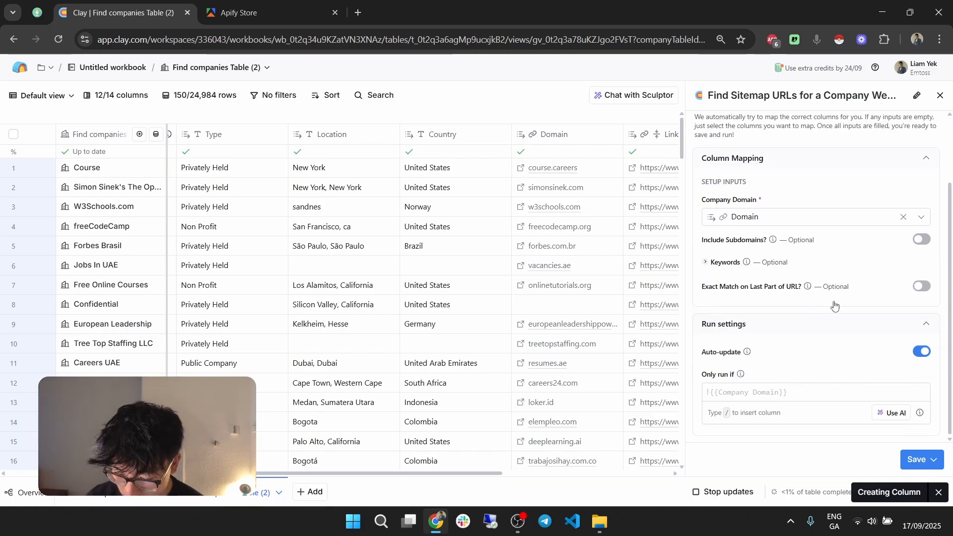
left_click(725, 267)
left_click(740, 284)
type("c")
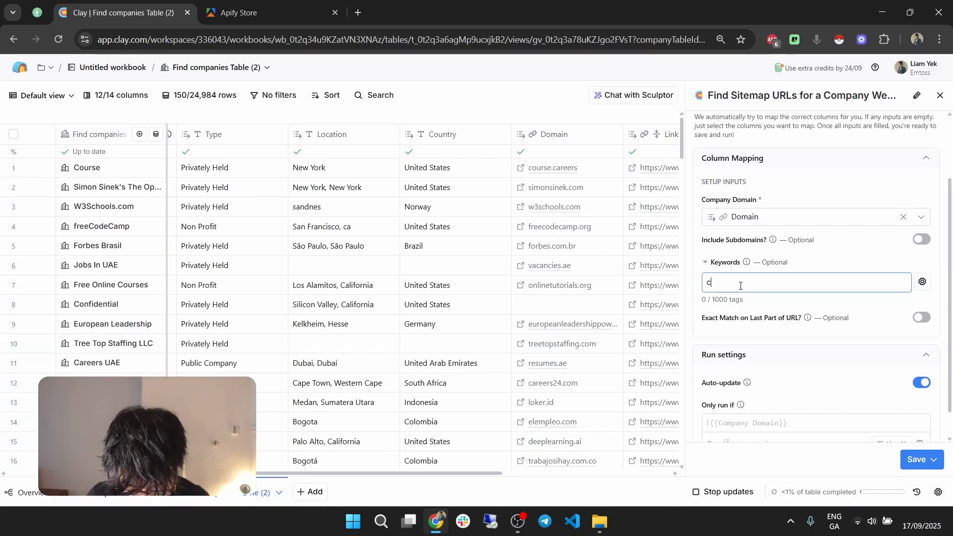
type("ontact")
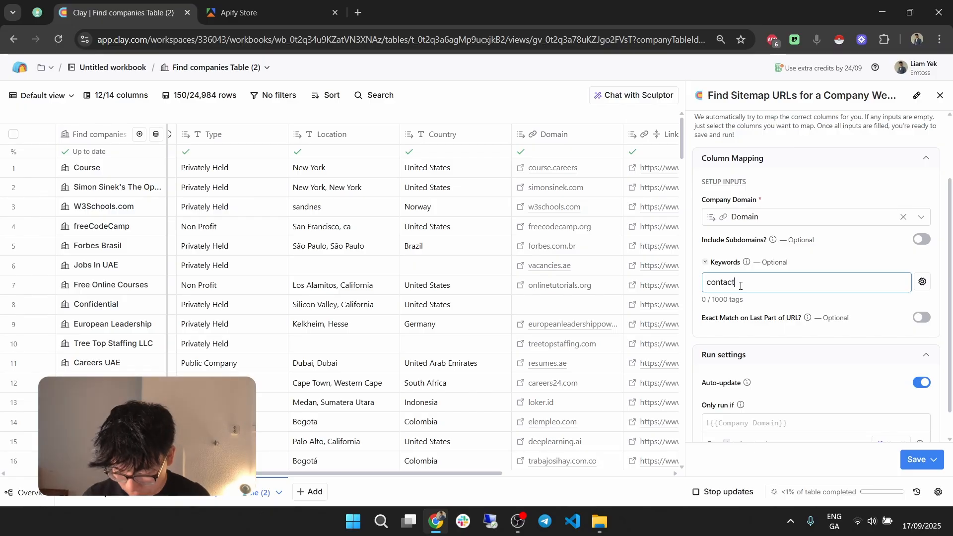
left_click(932, 459)
left_click(877, 419)
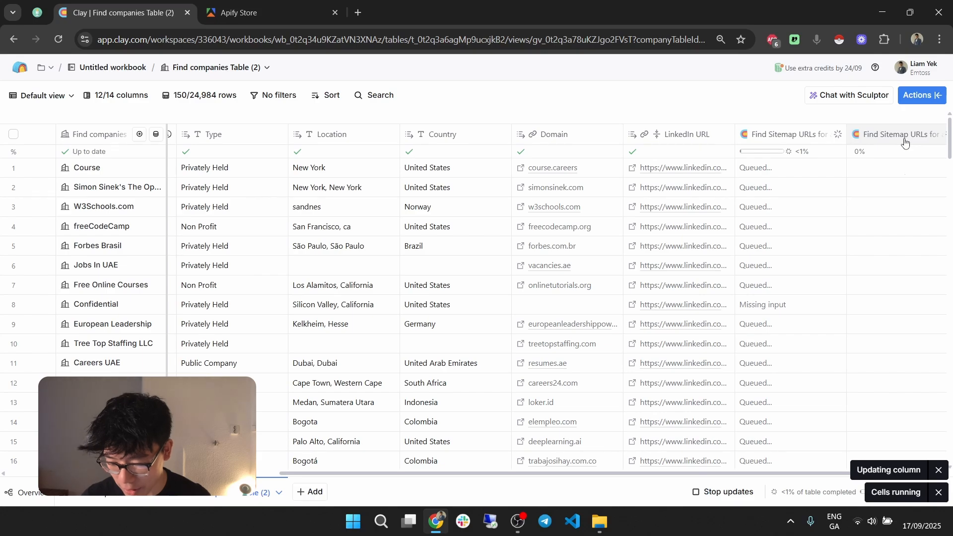
Step: Duplicate the contact sitemap column, replace its keyword with "blog", and save and run it on the 150 rows in view
left_click(906, 141)
left_click(882, 346)
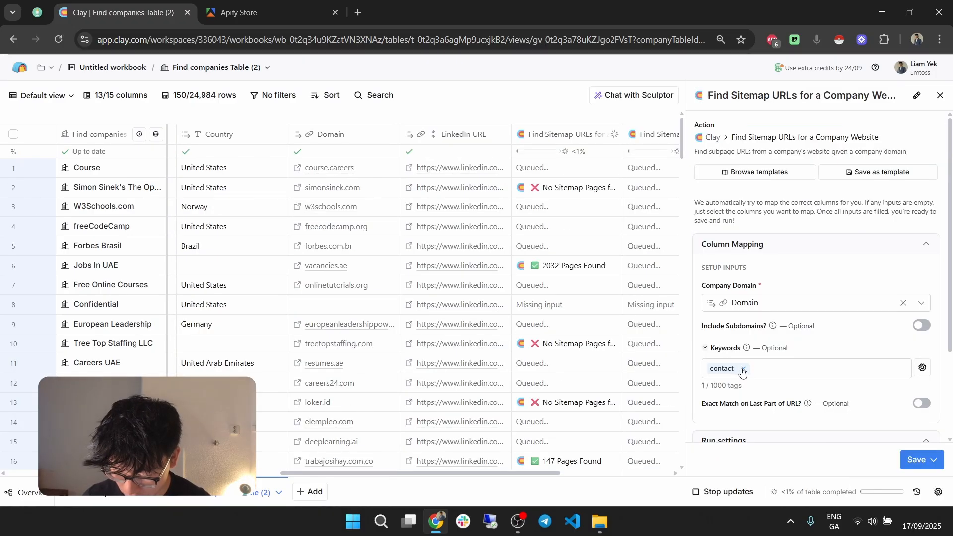
left_click(743, 368)
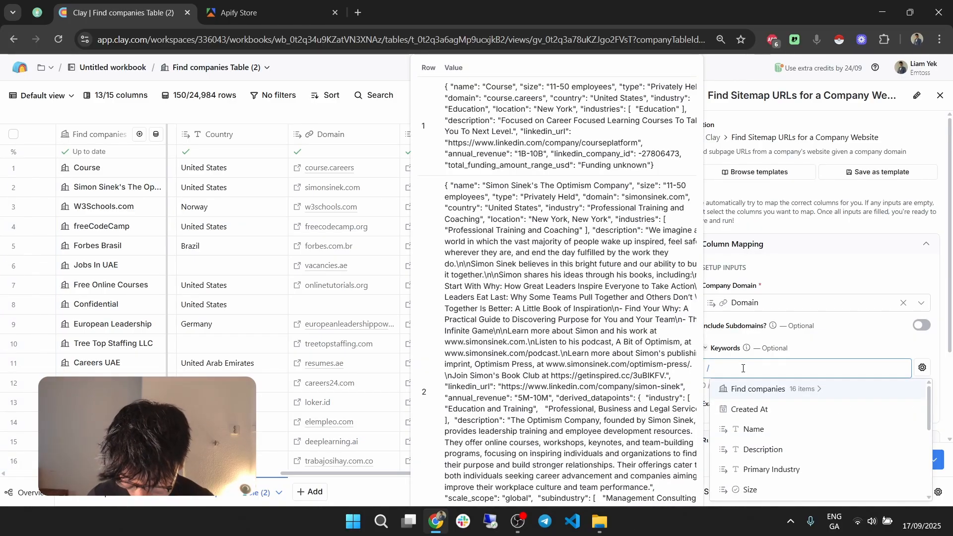
type("blog")
left_click(913, 459)
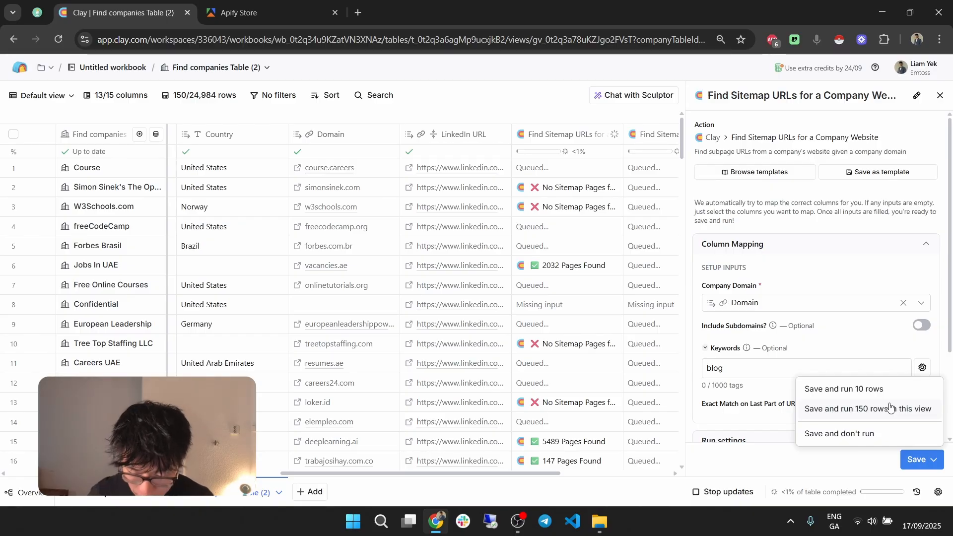
left_click(890, 408)
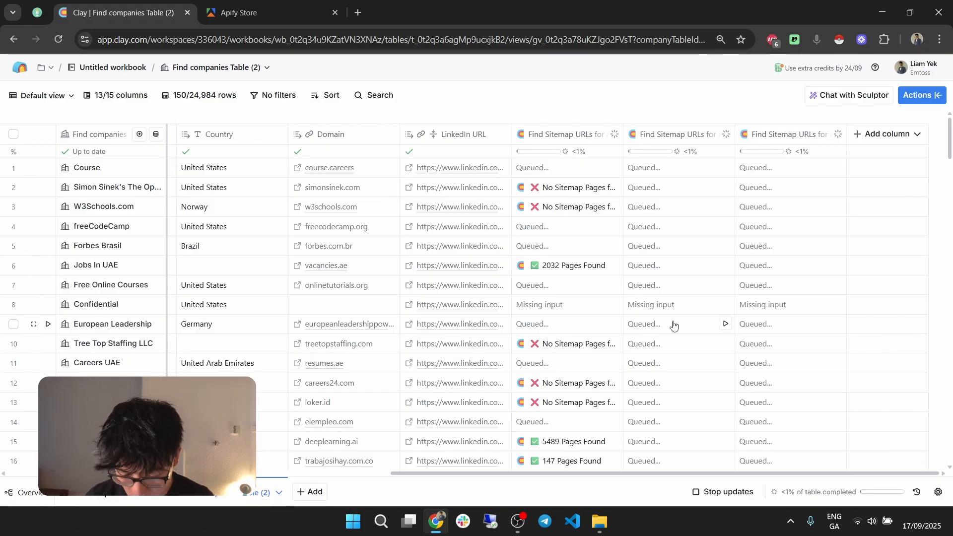
Step: Examine the list of sitemap links for Jobs In UAE in the unfiltered sitemap column, then close the cell details
left_click(568, 265)
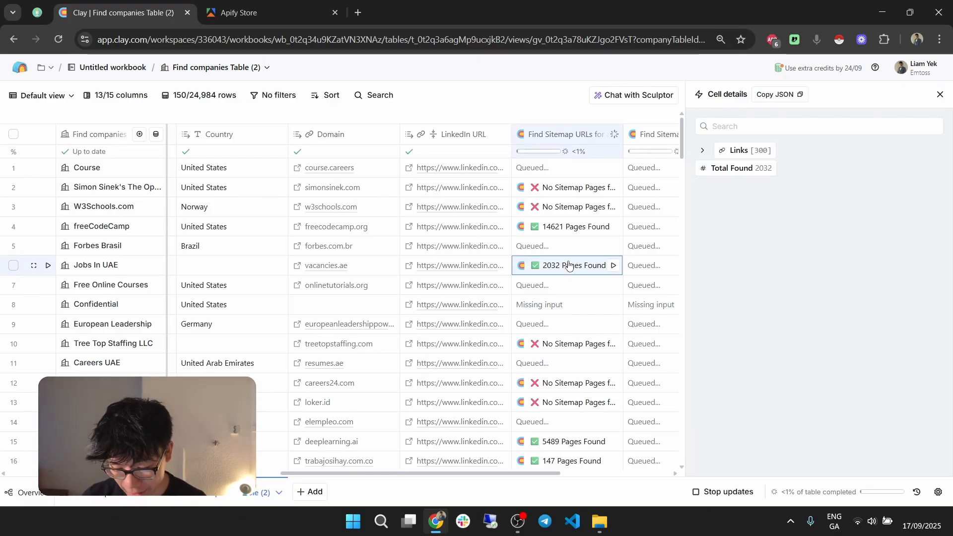
mouse_move(761, 151)
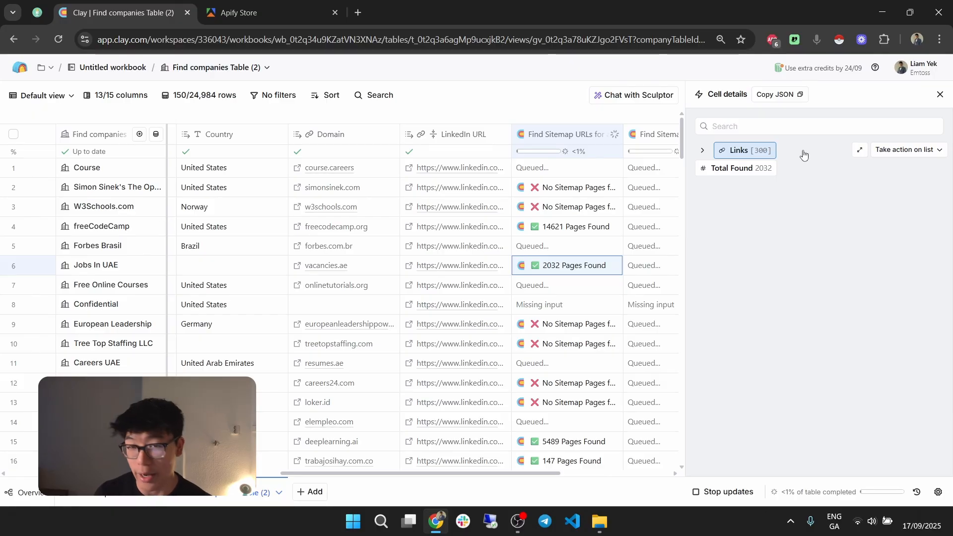
left_click(803, 154)
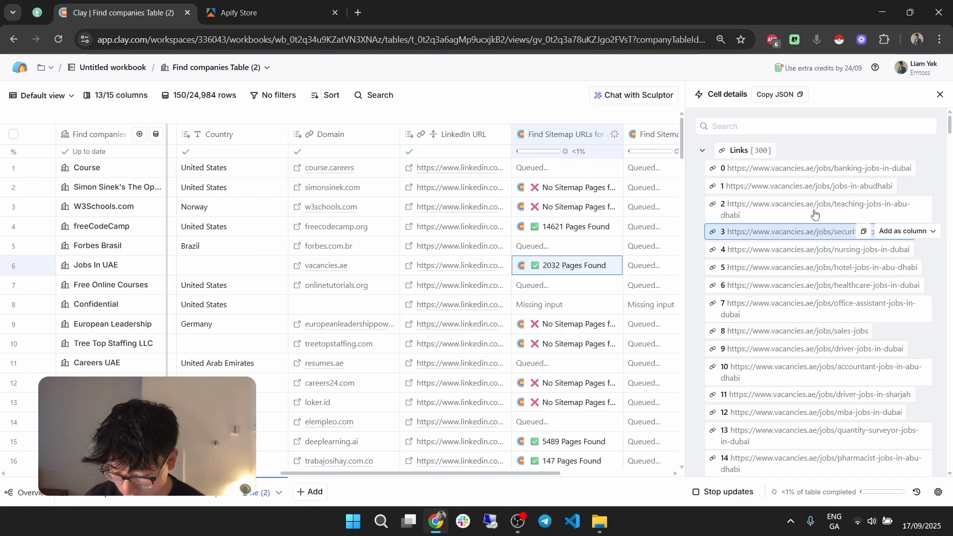
scroll(814, 213, "down", 10)
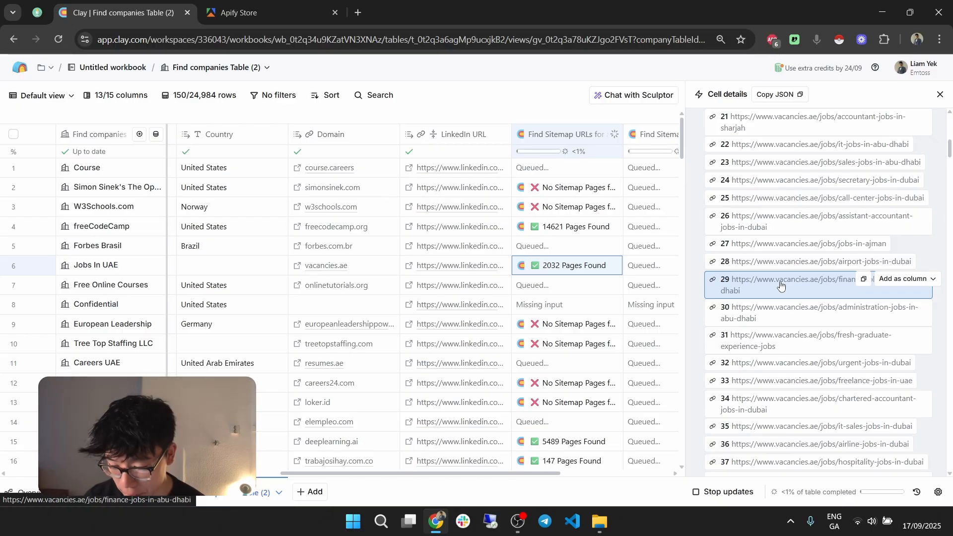
scroll(781, 286, "down", 2)
left_click(939, 95)
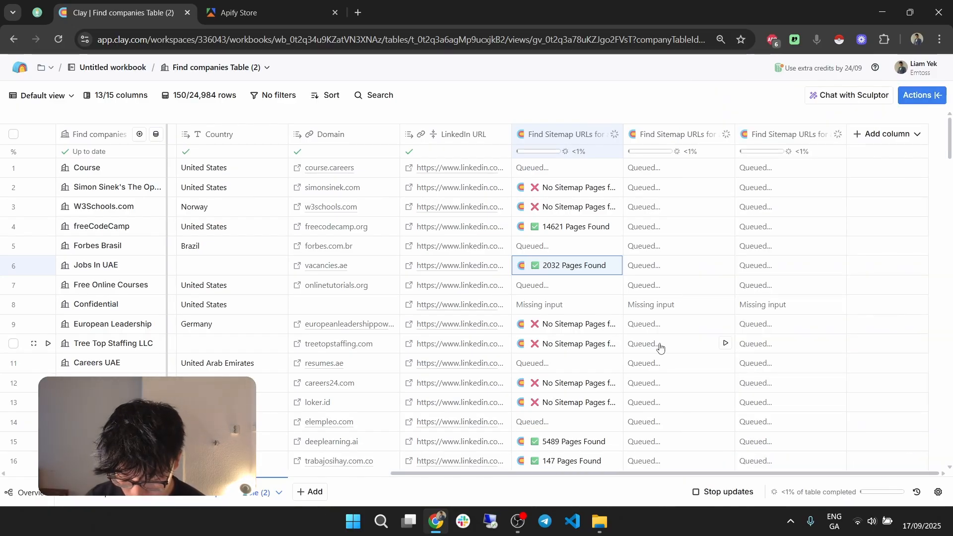
Step: Examine the list of sitemap links for Trabajo Sí Hay in the unfiltered sitemap column, then close the cell details
scroll(659, 346, "down", 4)
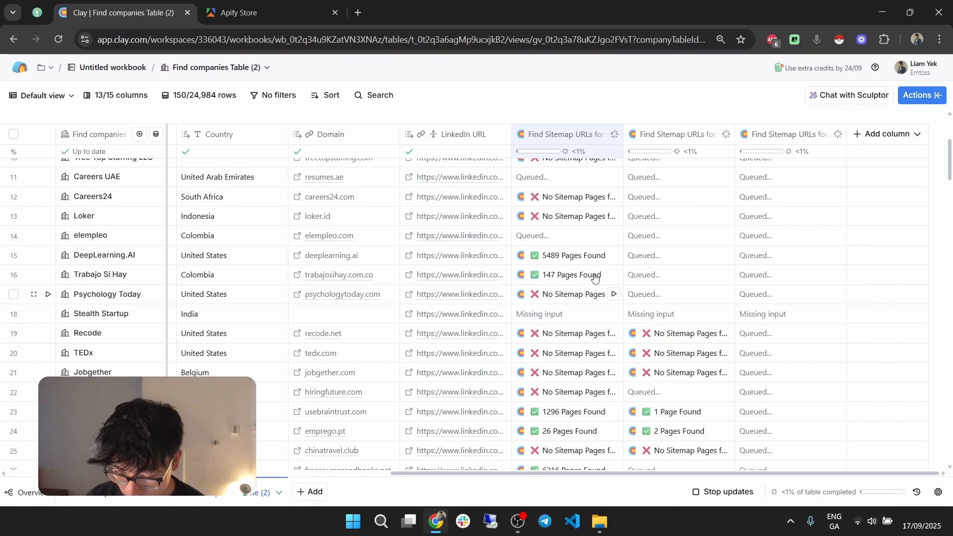
left_click(594, 276)
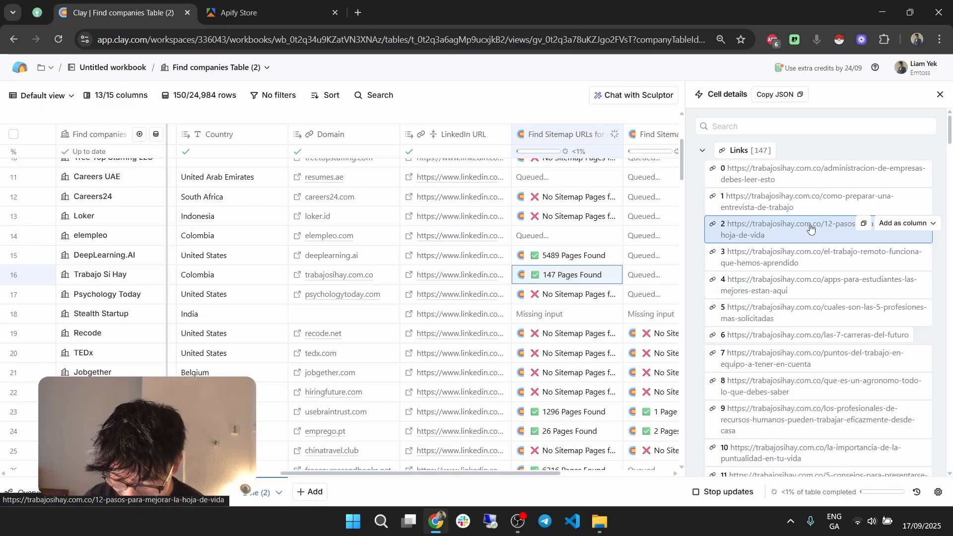
scroll(814, 214, "down", 9)
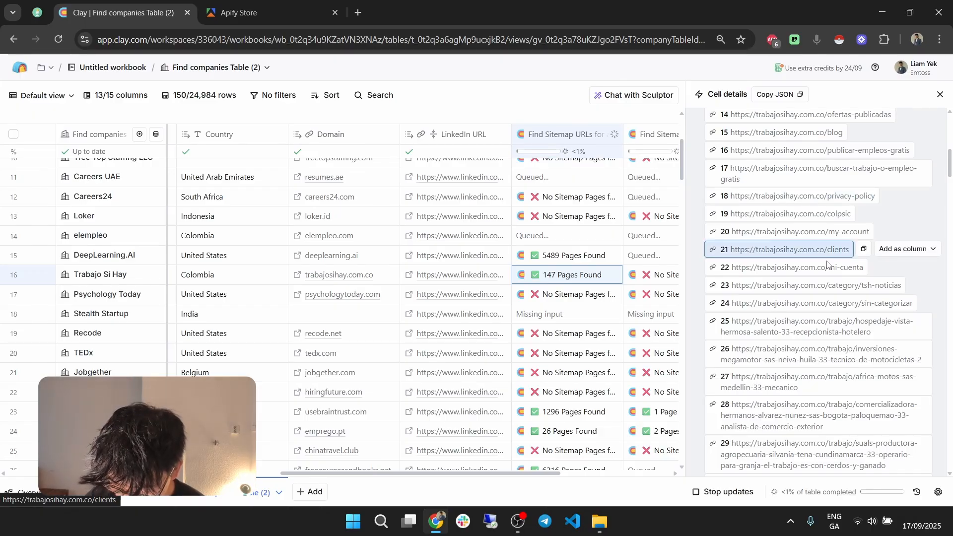
scroll(827, 264, "down", 12)
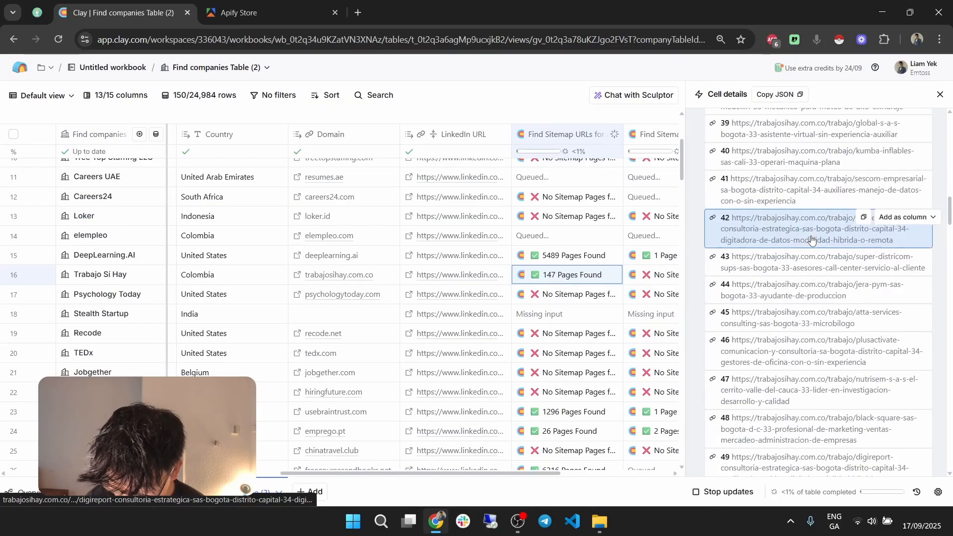
scroll(811, 239, "down", 10)
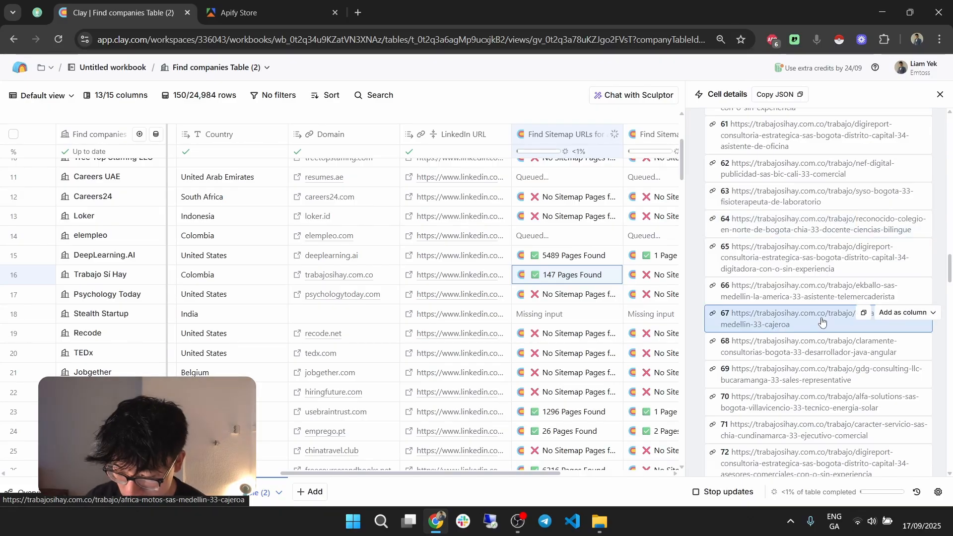
left_click(939, 94)
Step: Rename the sitemap column filtered by the contact keyword to "Contact Us"
left_click(679, 142)
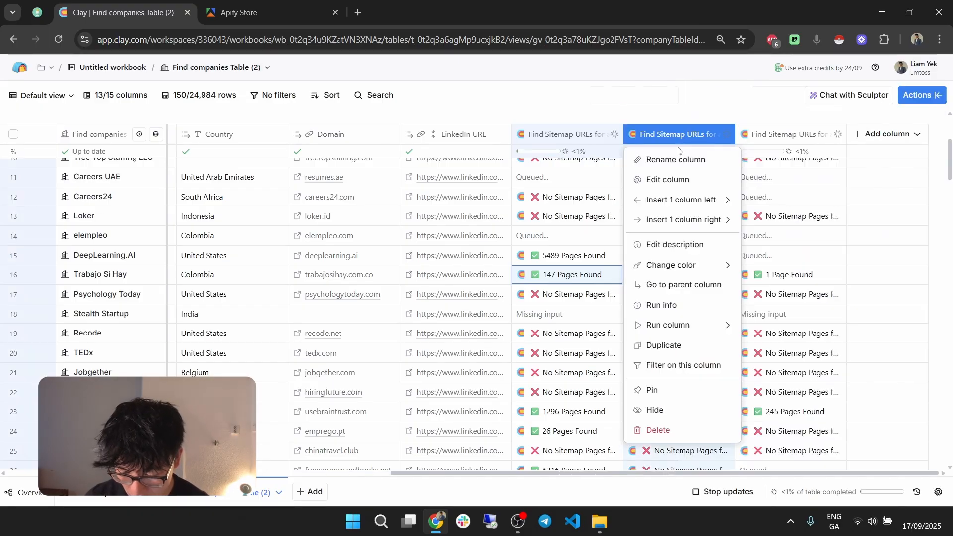
left_click(678, 155)
type("Con")
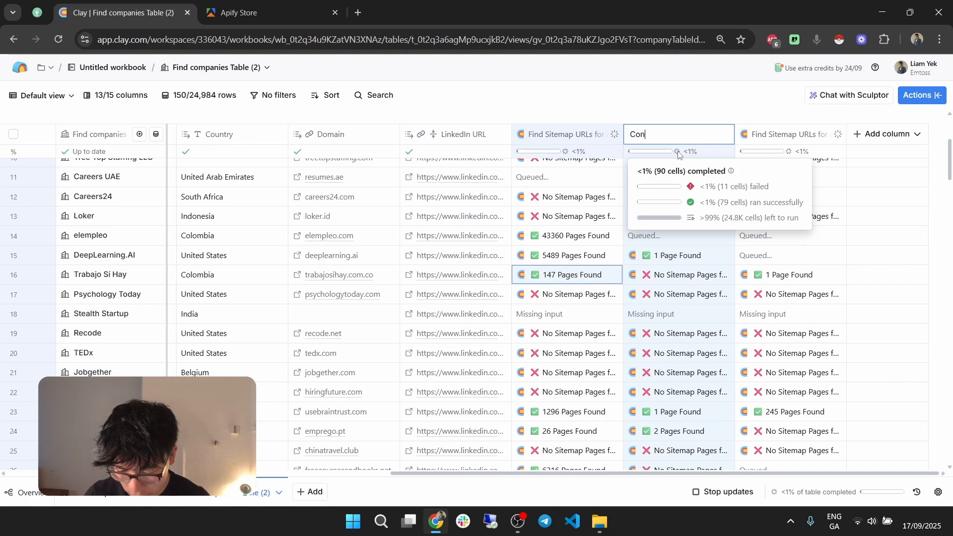
type("tact U")
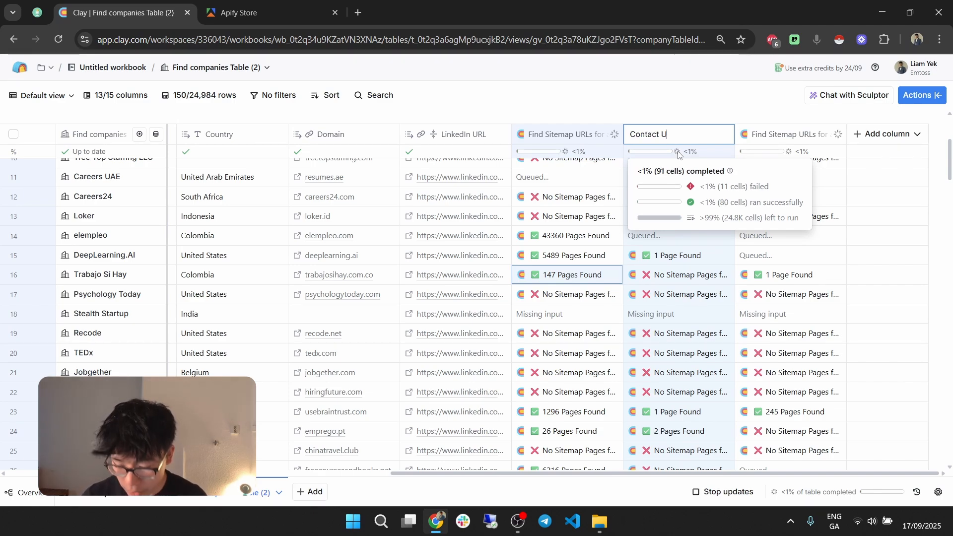
type("s")
Step: Examine the contact page link for DeepLearning.AI in the Contact Us column, then close the cell details
left_click(662, 255)
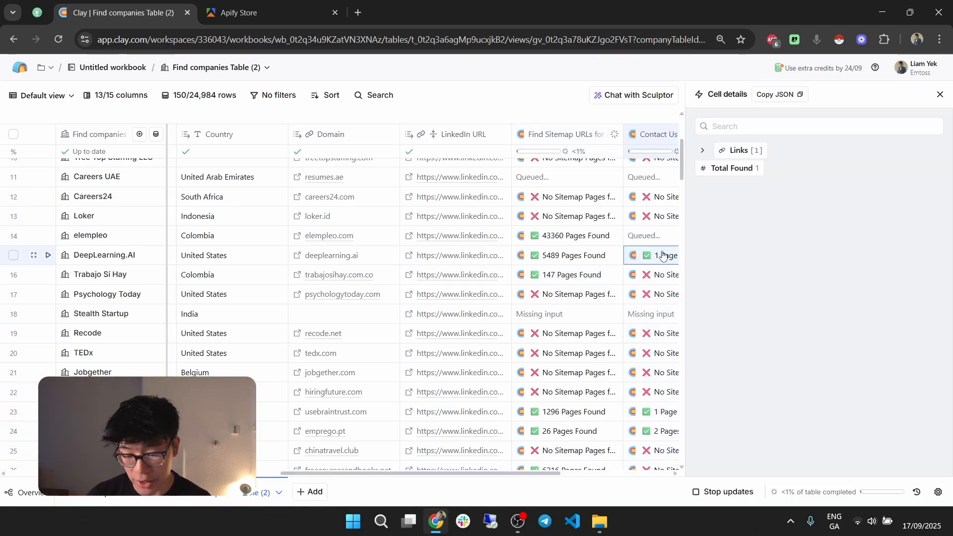
mouse_move(775, 150)
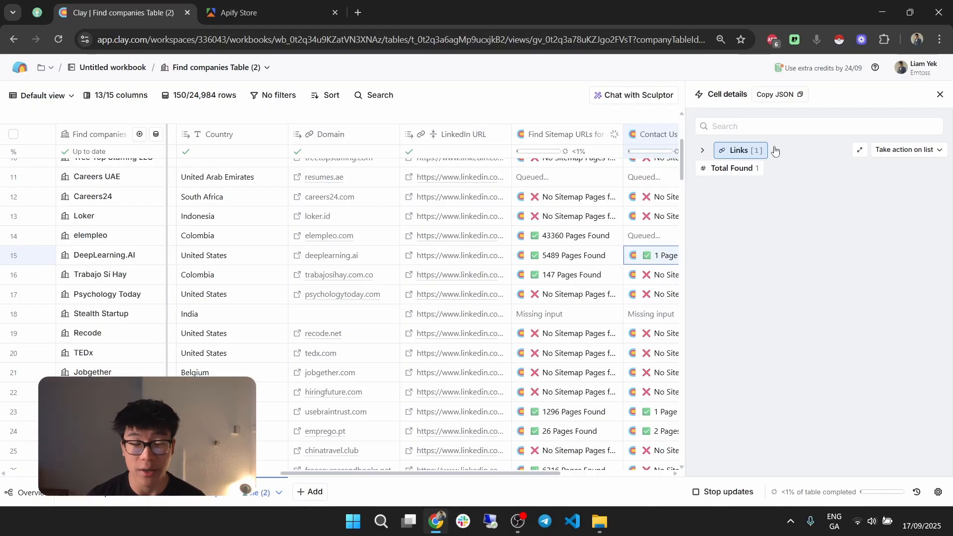
left_click(775, 150)
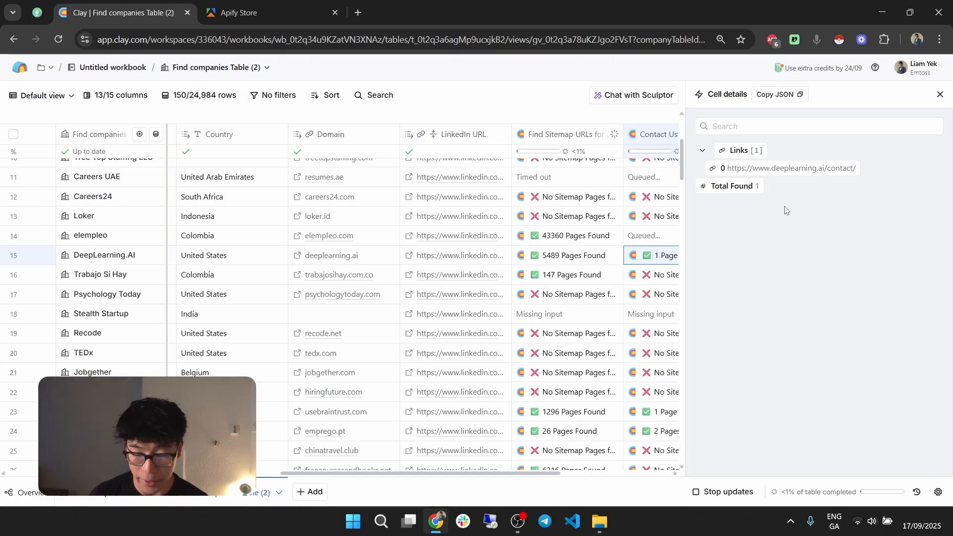
left_click(939, 94)
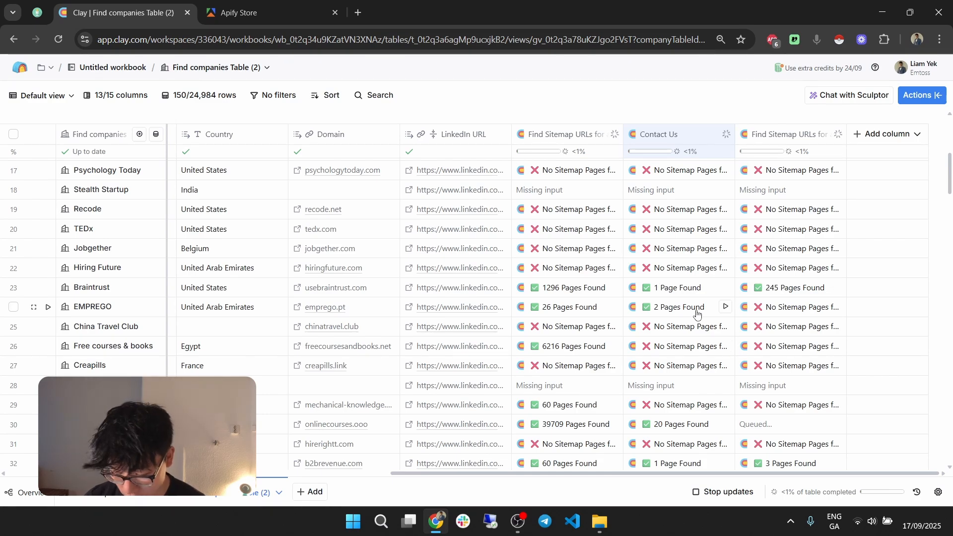
Step: Review the Contact Us results for EMPREGO and onlinecourses.ooo, expanding the link list of the latter
left_click(696, 311)
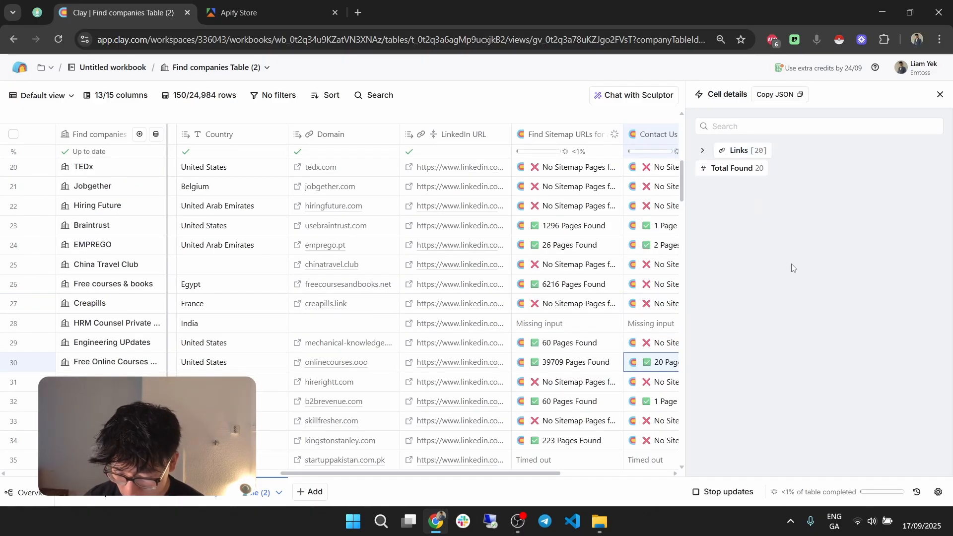
left_click(760, 151)
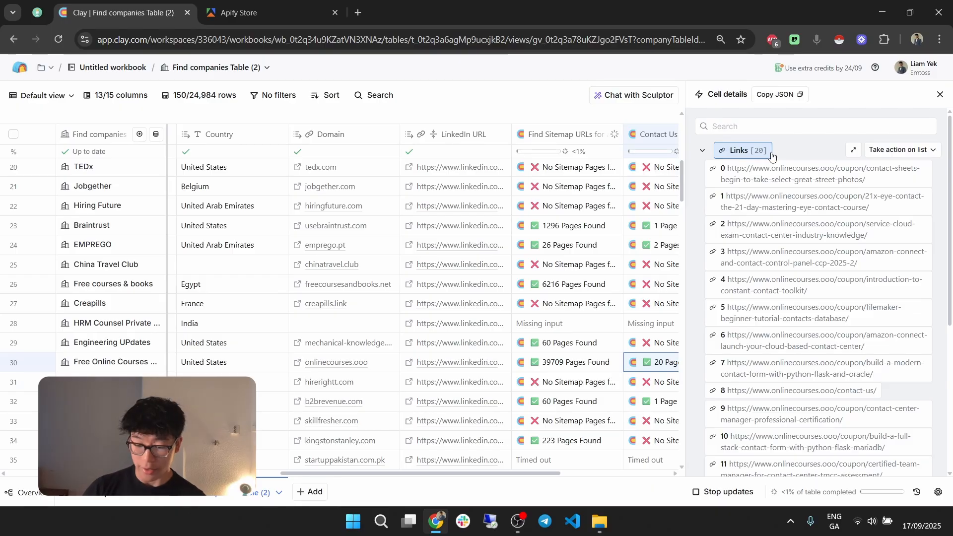
left_click(939, 95)
Step: Examine the blog links for onlinecourses.ooo, then close them and look through the sitemap results of further companies
scroll(684, 251, "down", 3)
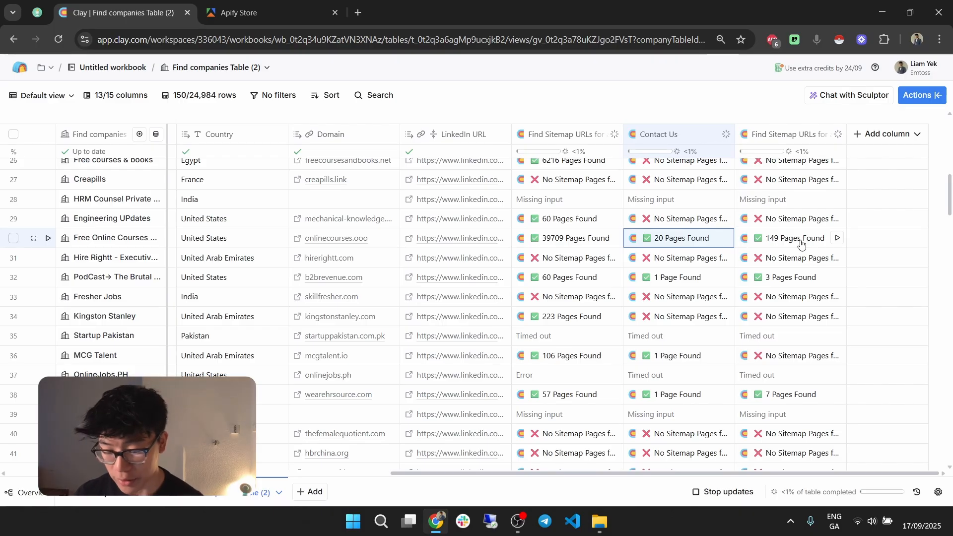
left_click(801, 243)
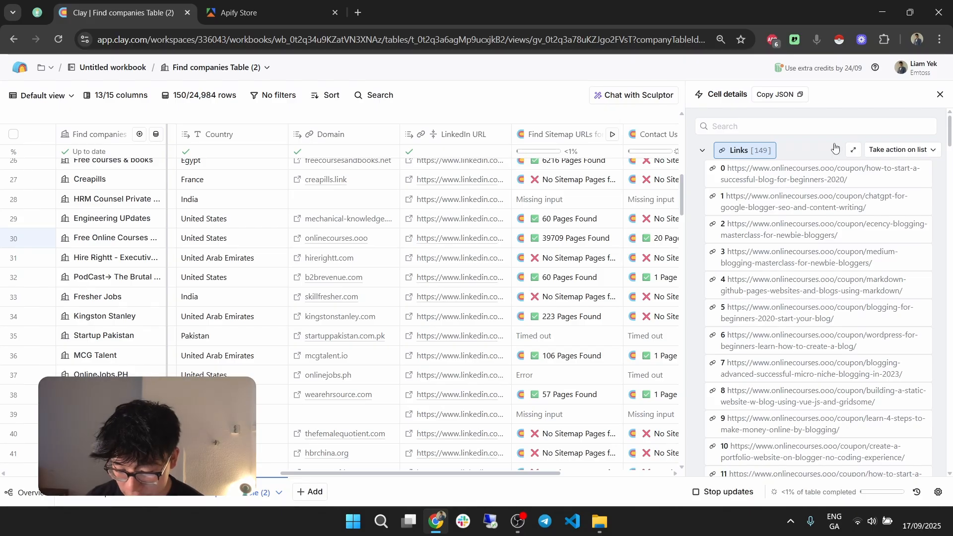
key("Escape")
scroll(840, 326, "down", 4)
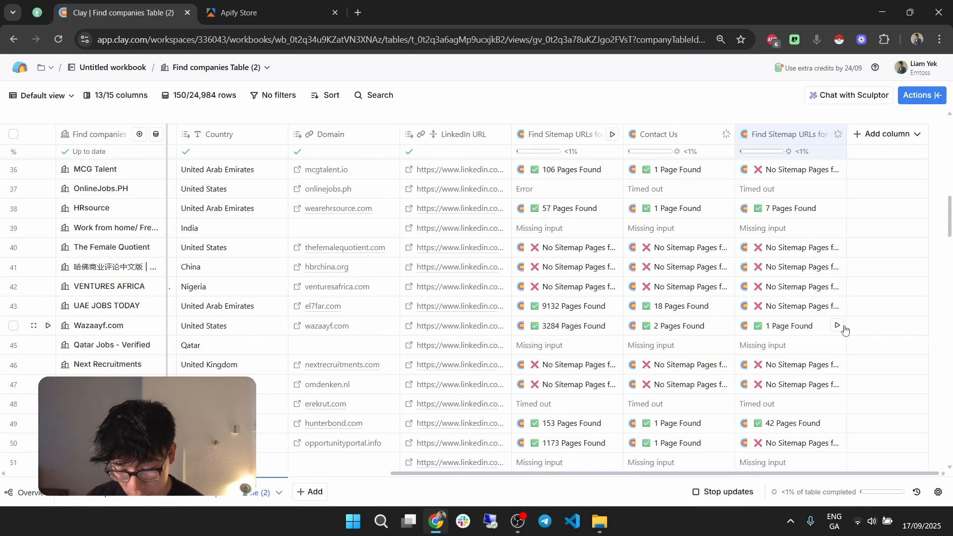
Step: Visit the nextrecruitments.com and sindusfarma.org.br websites from the Domain column, close the first one and return to the table
scroll(840, 326, "down", 3)
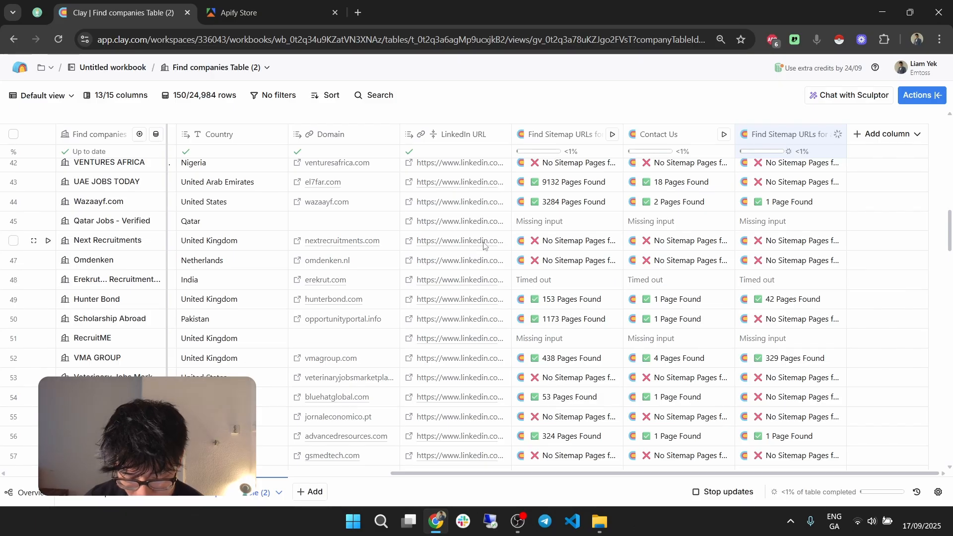
left_click(297, 240)
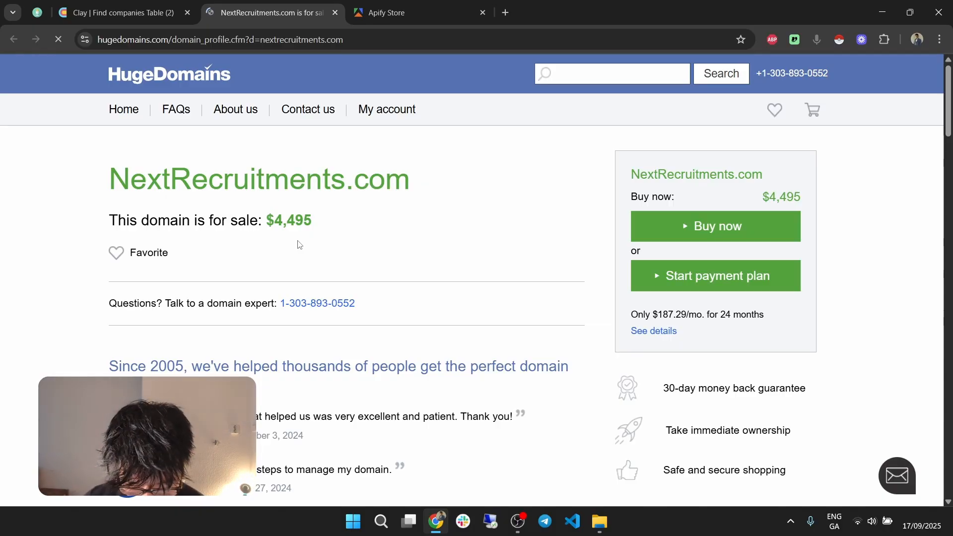
key("ctrl+shift+Tab")
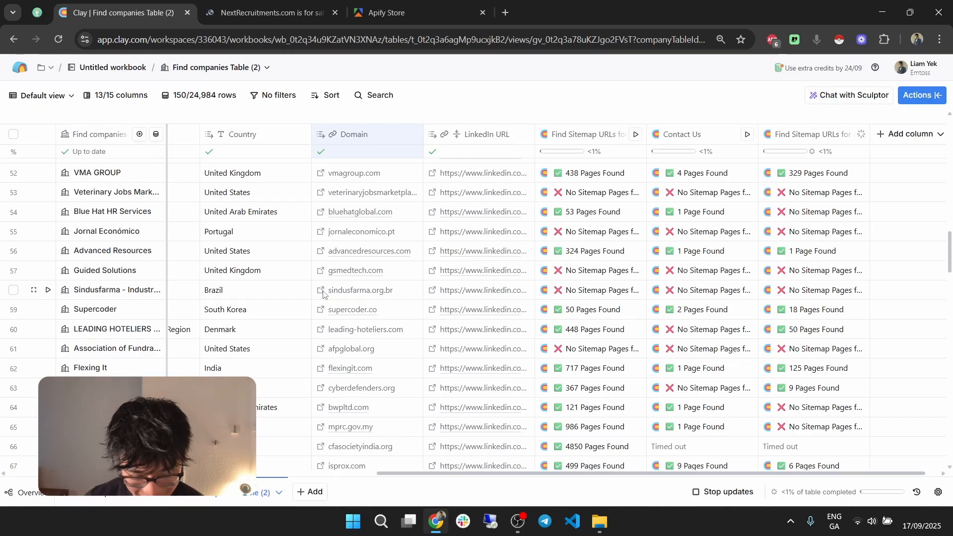
left_click(322, 291)
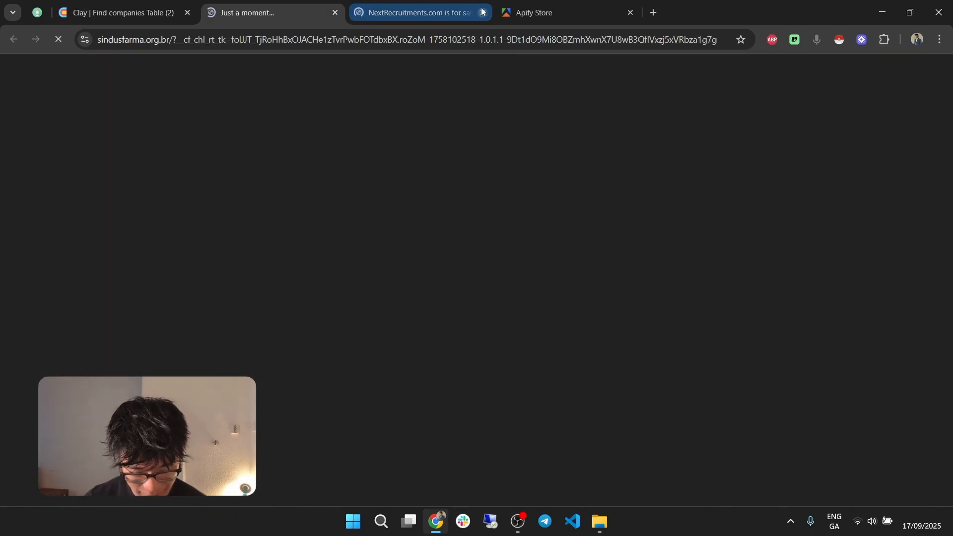
left_click(482, 13)
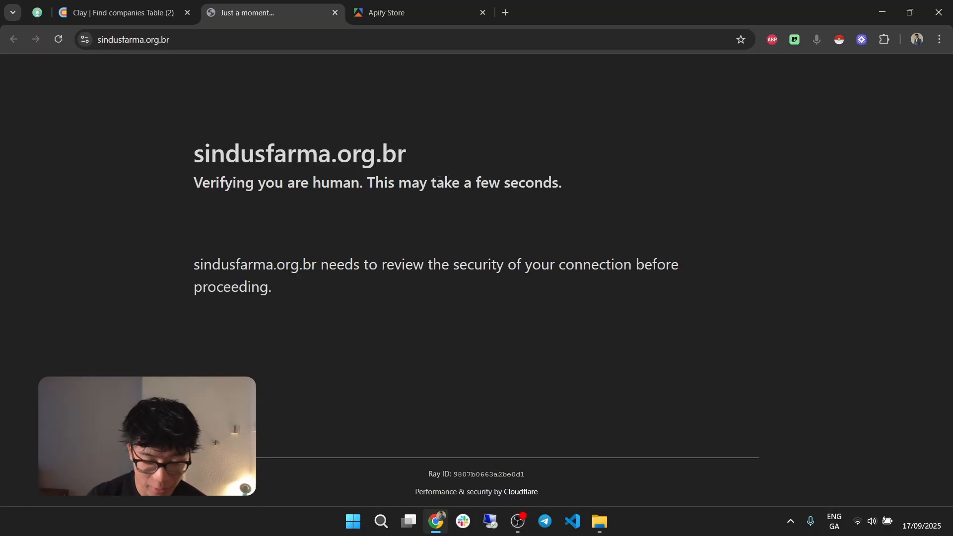
left_click(182, 4)
Step: Open the afpglobal.org website from the table, recheck the sindusfarma.org.br page and look through the AFP homepage
left_click(323, 349)
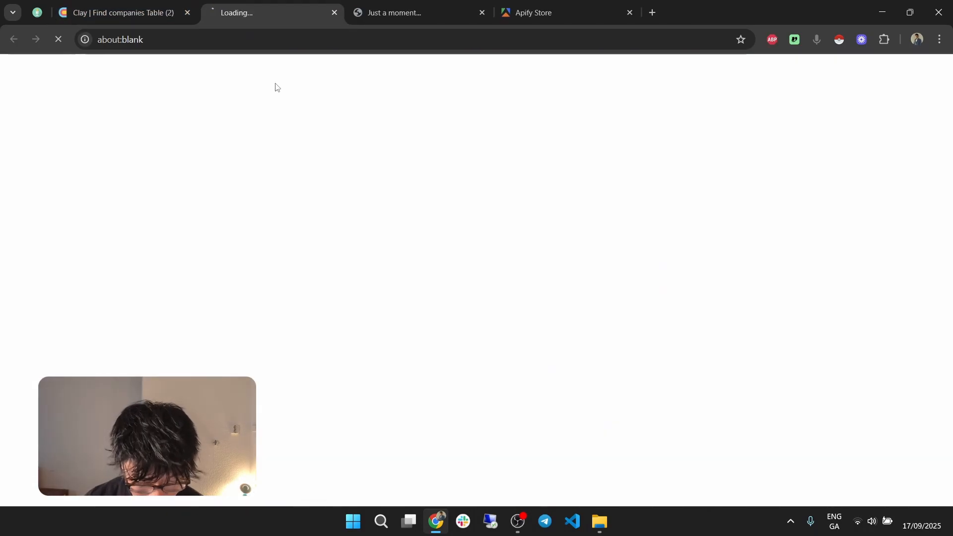
left_click(395, 6)
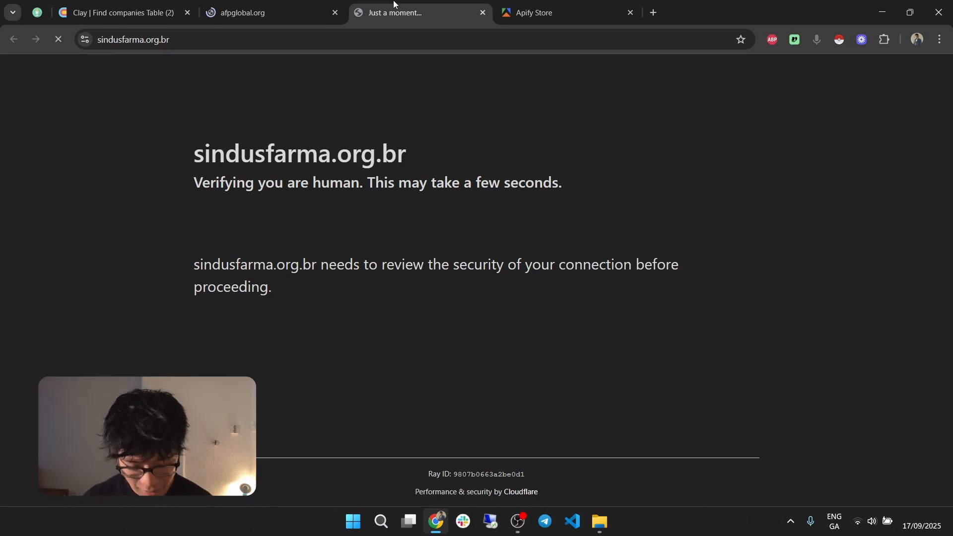
left_click(314, 7)
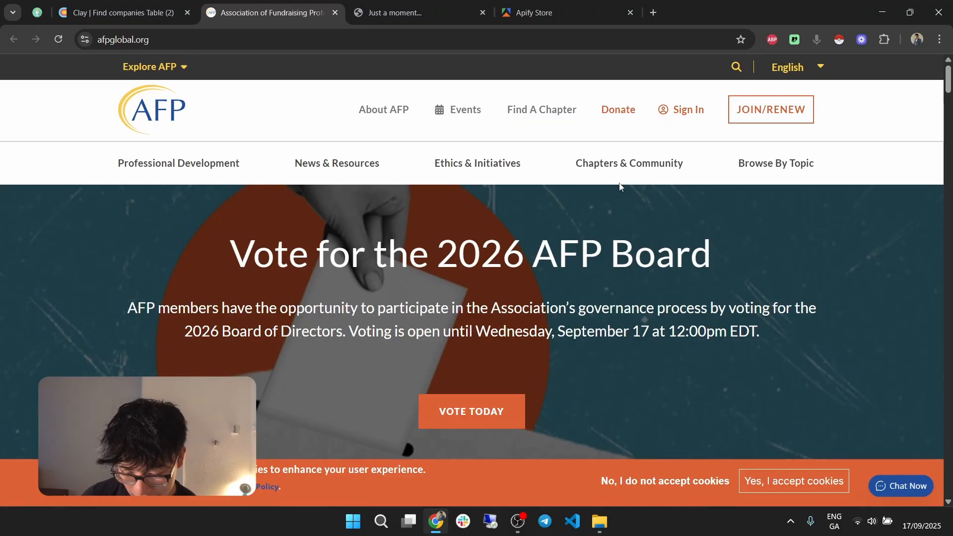
scroll(625, 193, "down", 3)
scroll(632, 198, "down", 3)
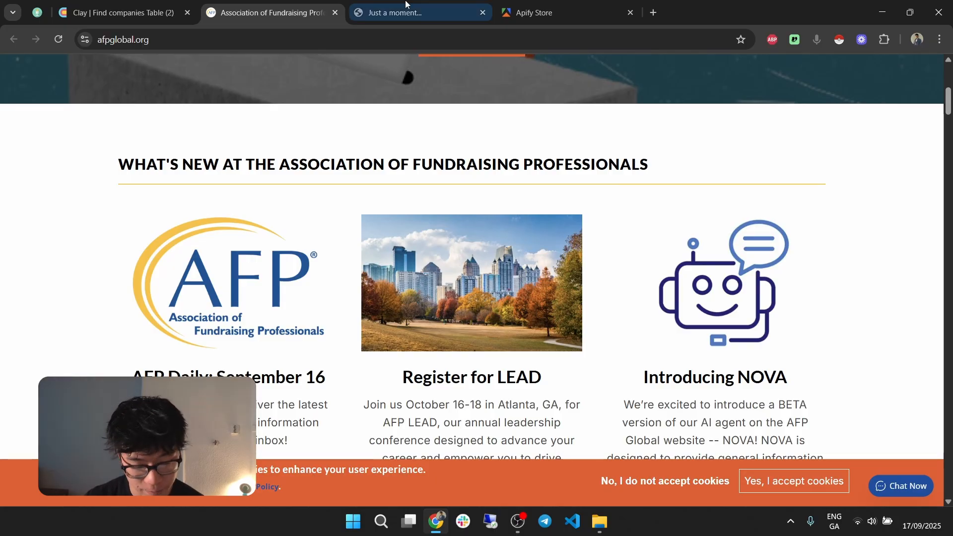
Step: Compare the sitemap results for afpglobal.org with its live homepage, then return to the Clay table
left_click(151, 5)
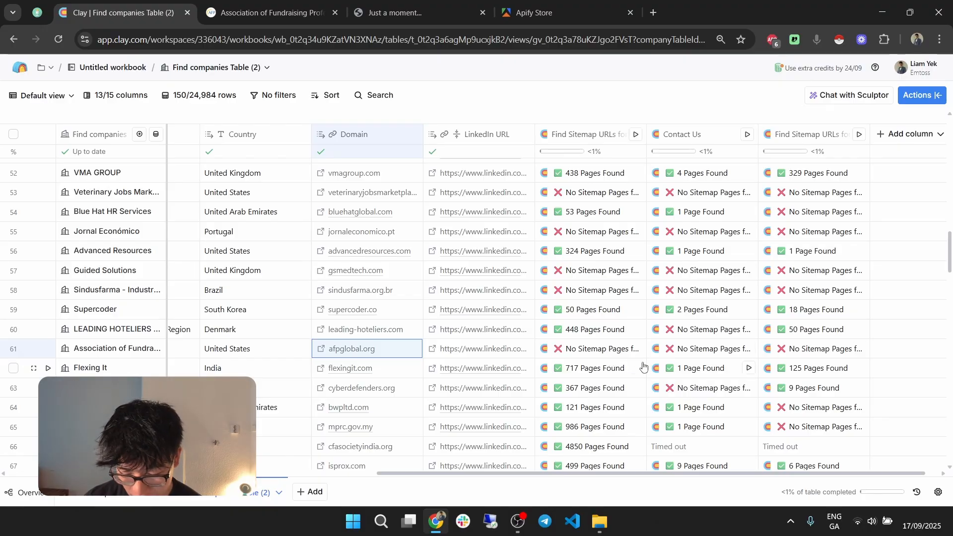
left_click(276, 10)
scroll(574, 206, "up", 10)
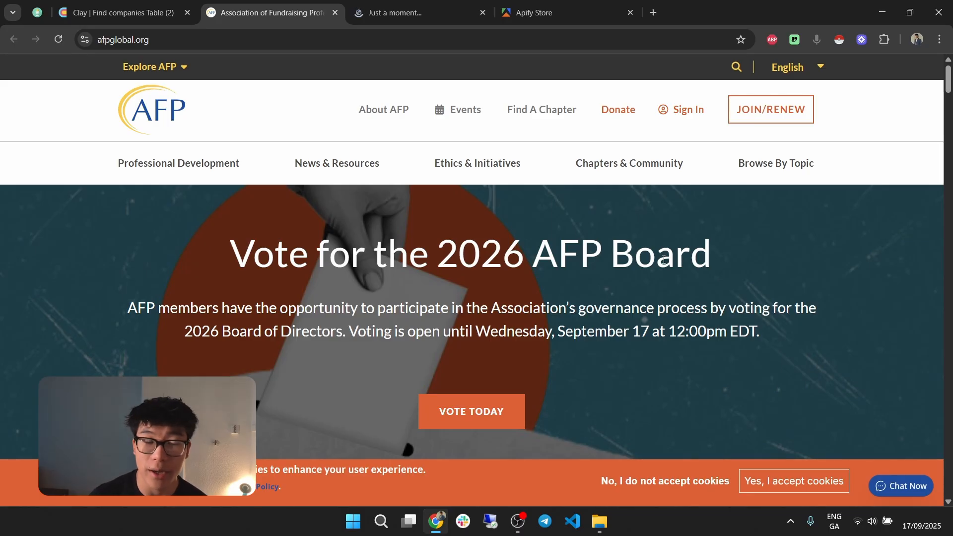
left_click(120, 13)
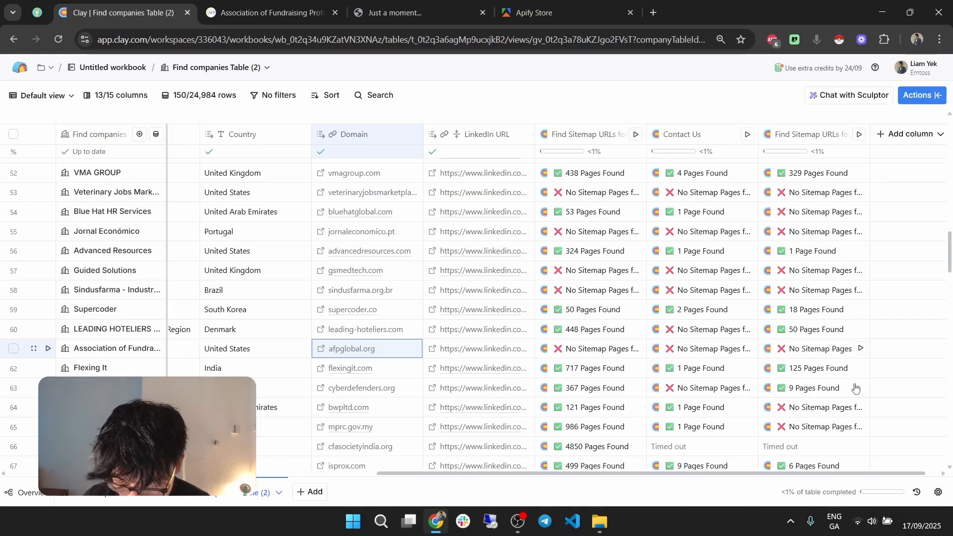
Step: Start adding an enrichment column by searching for "page speed" and choosing Find Data from Google PageSpeed
left_click_drag(727, 474, 749, 474)
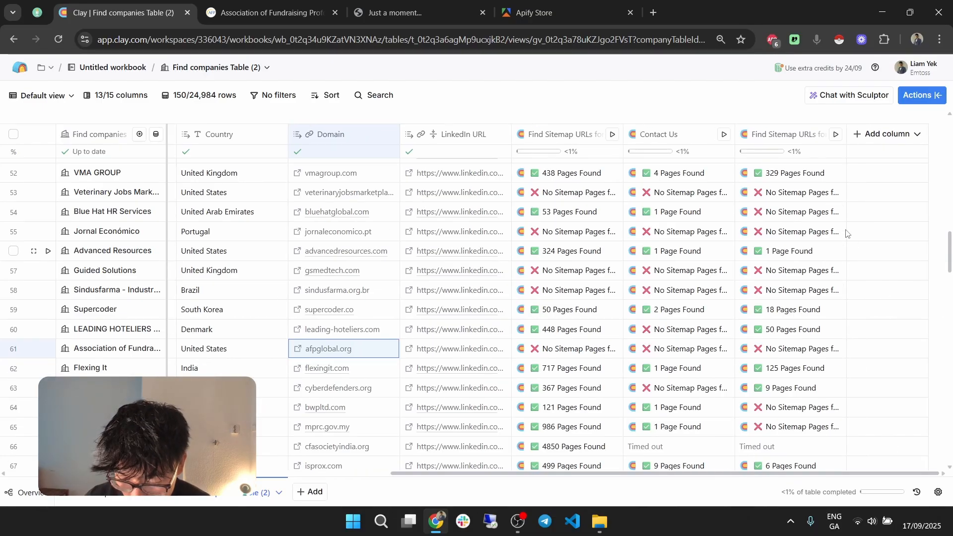
left_click(891, 134)
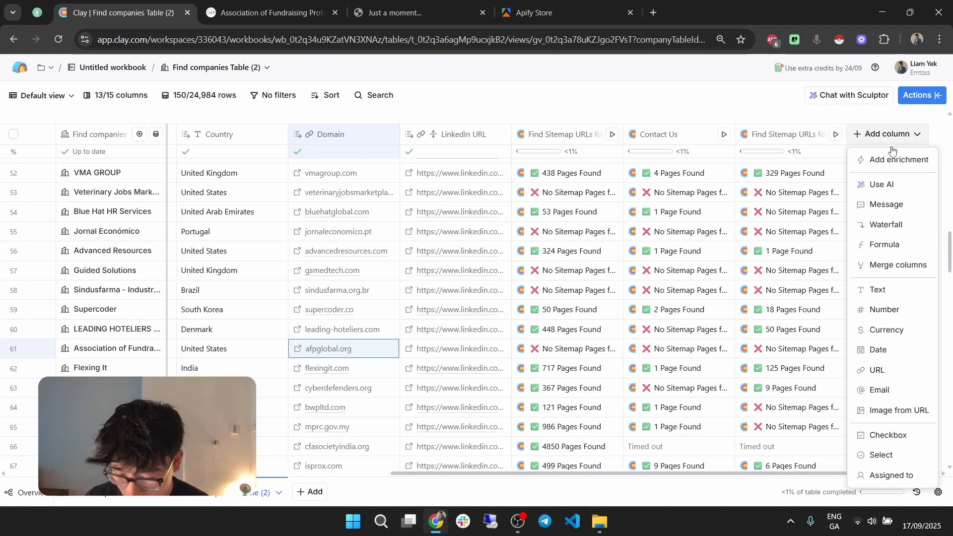
left_click(891, 159)
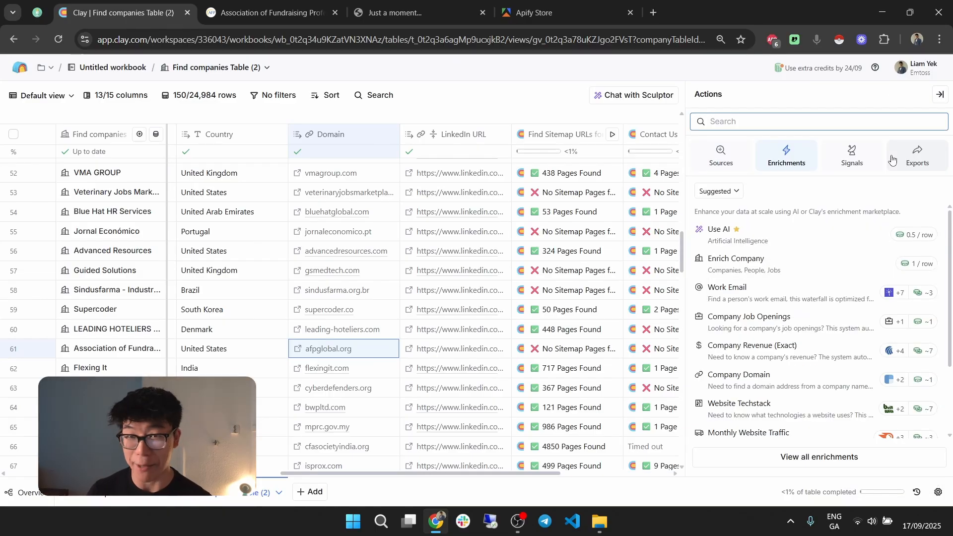
type("pagespeed")
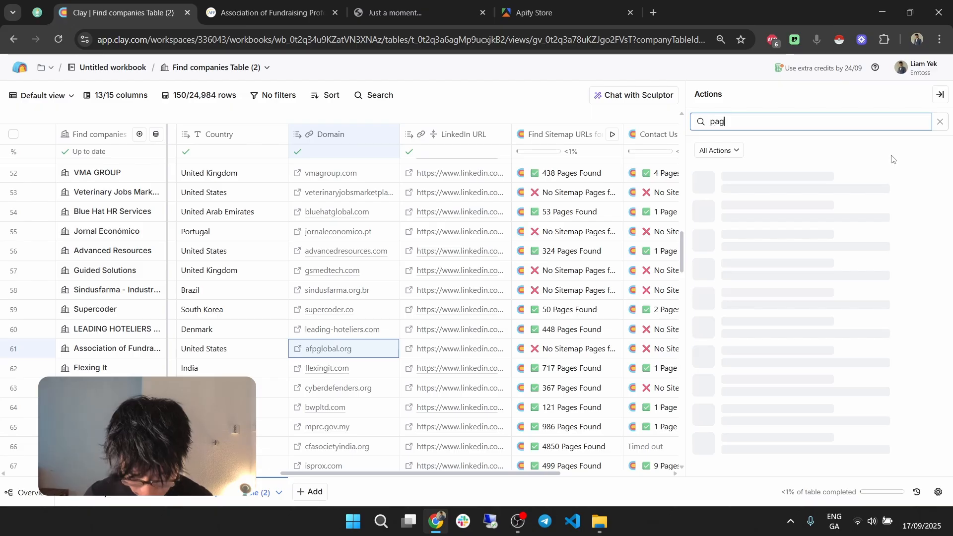
key("Left")
key("Left")
key("Left")
key("Left")
key("Left")
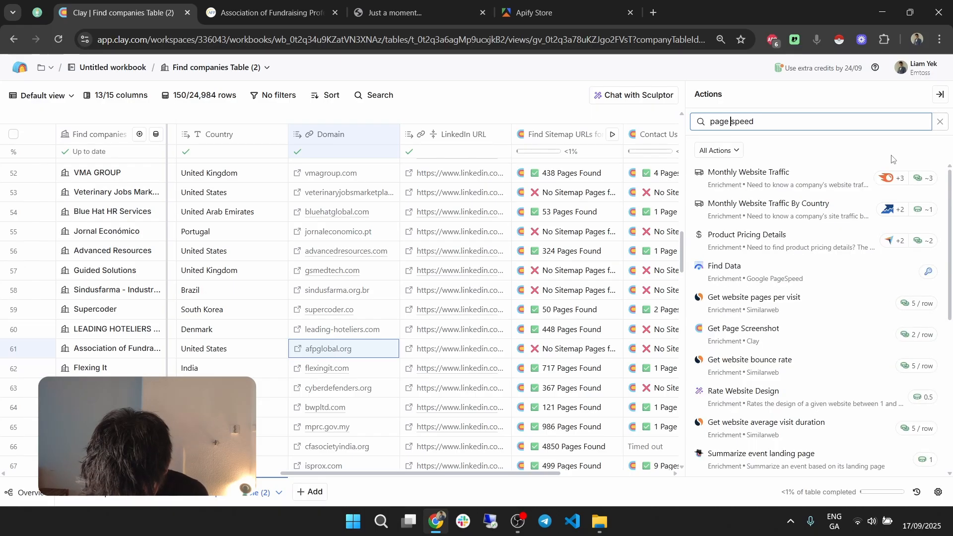
left_click(801, 276)
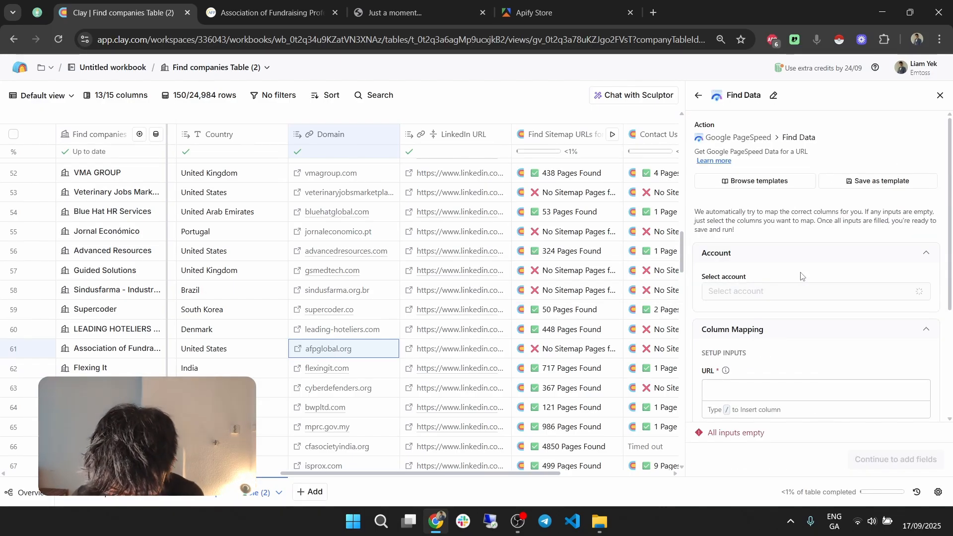
Step: Map the PageSpeed URL input to the Domain column and continue to the output fields
scroll(794, 337, "down", 2)
left_click(801, 333)
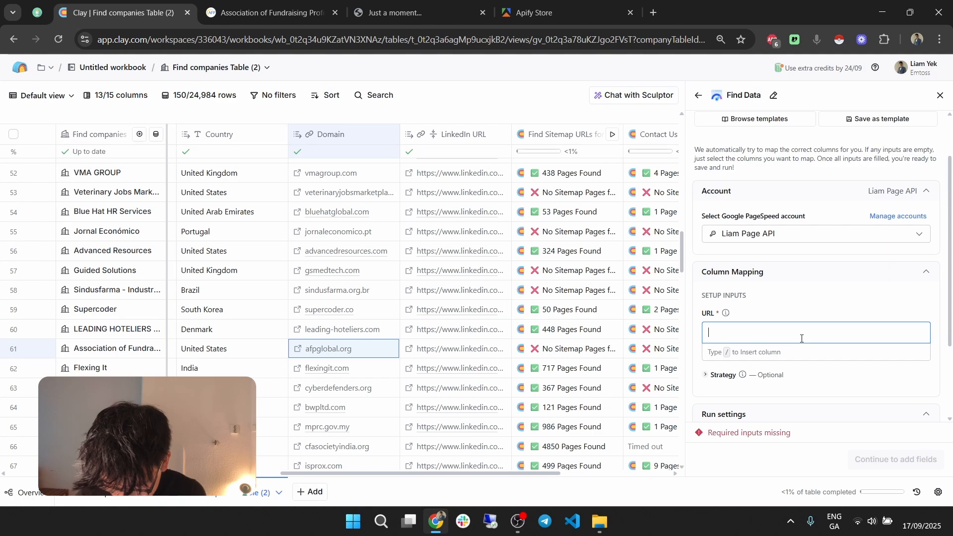
type("/")
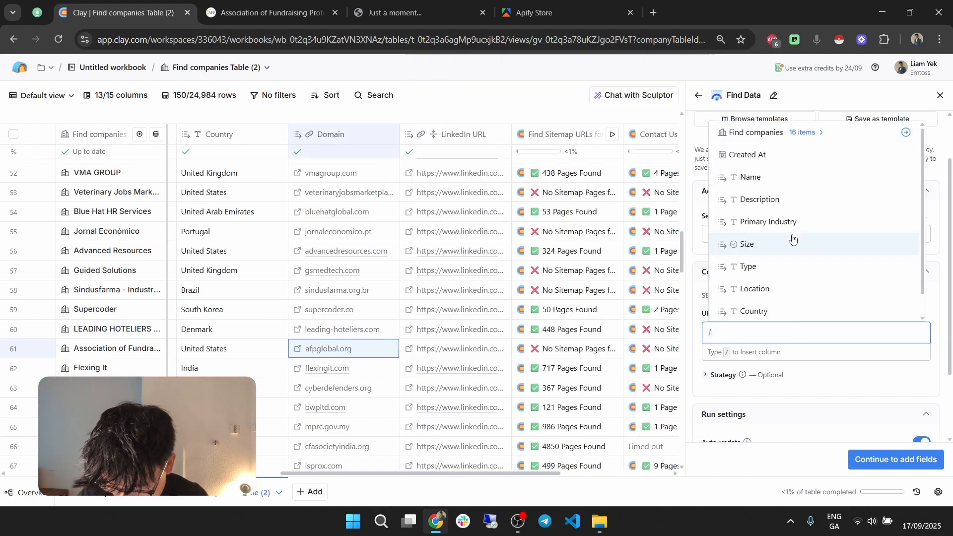
scroll(804, 240, "down", 2)
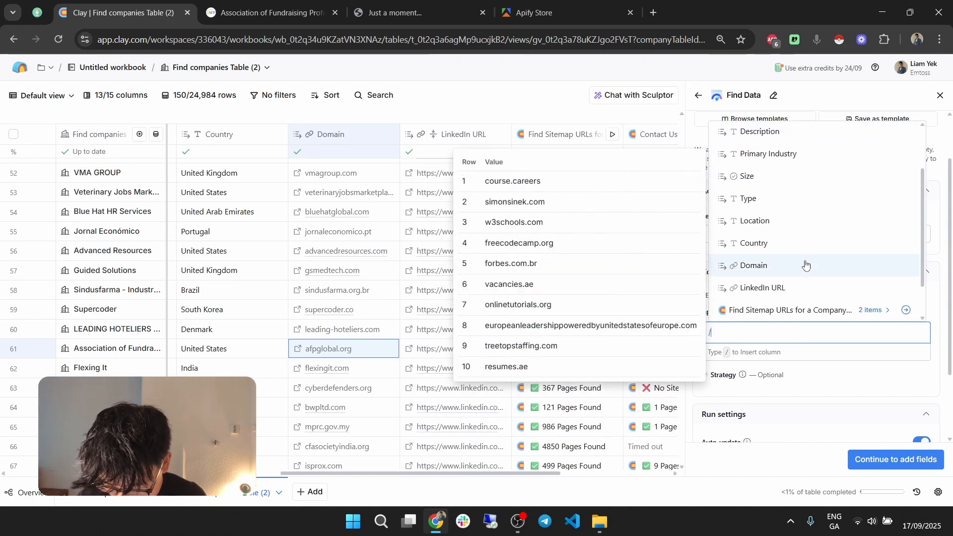
left_click(804, 264)
left_click(896, 459)
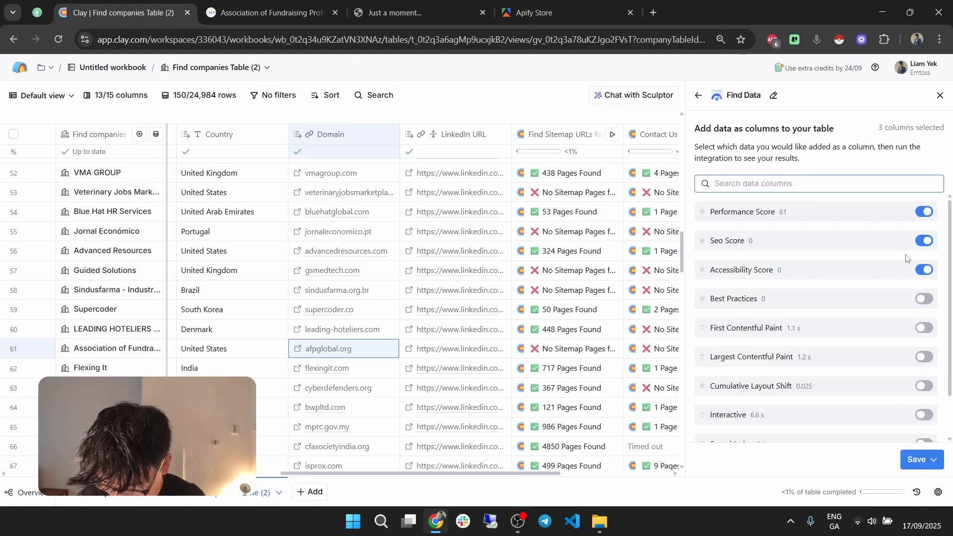
Step: Turn off the Accessibility Score, Seo Score and Performance Score output columns, then save and run the PageSpeed enrichment
left_click(924, 269)
left_click(923, 241)
left_click(924, 212)
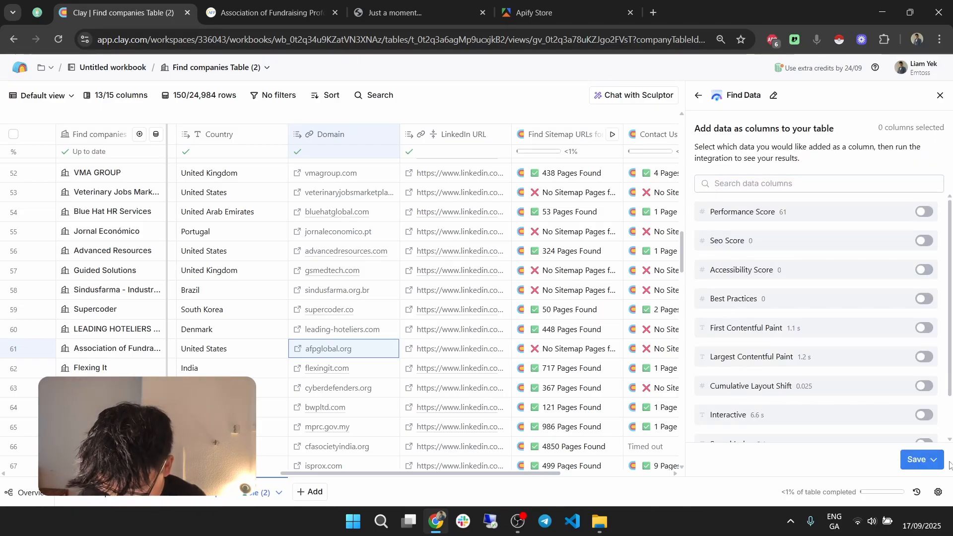
left_click(918, 459)
left_click(891, 415)
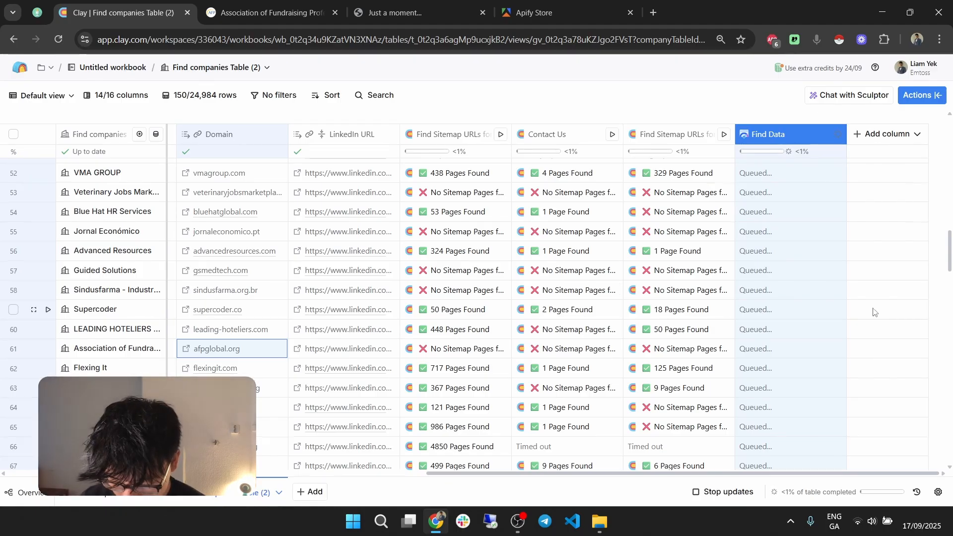
scroll(839, 310, "up", 20)
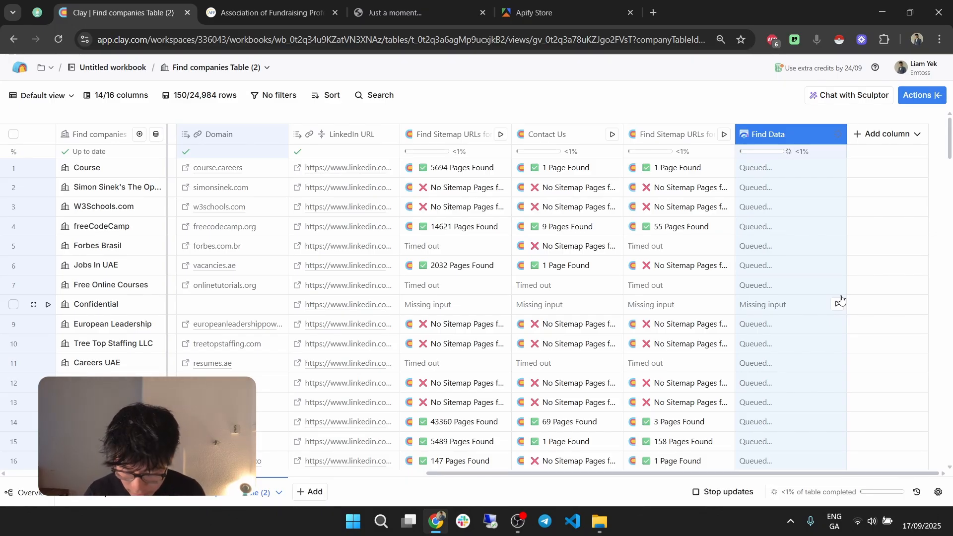
scroll(770, 304, "down", 6)
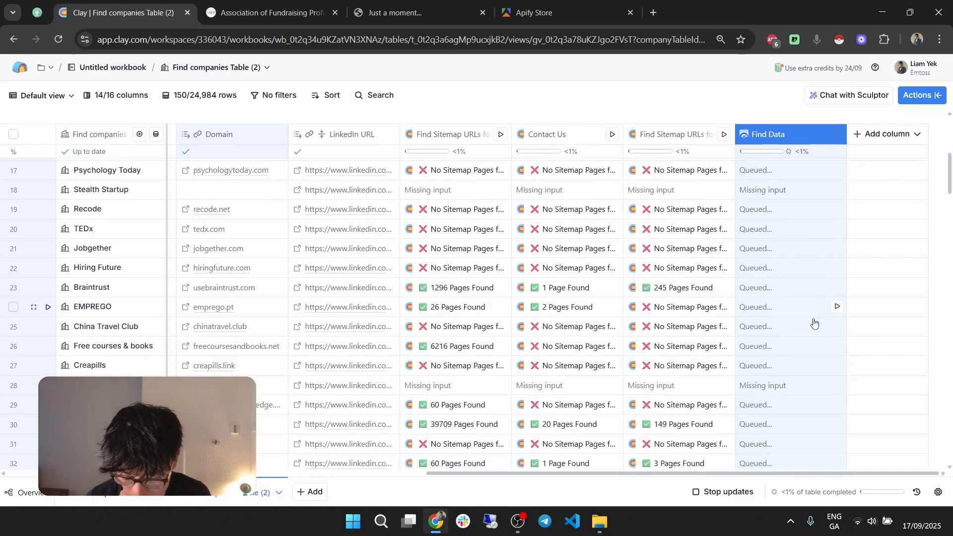
scroll(814, 323, "up", 3)
scroll(813, 324, "up", 3)
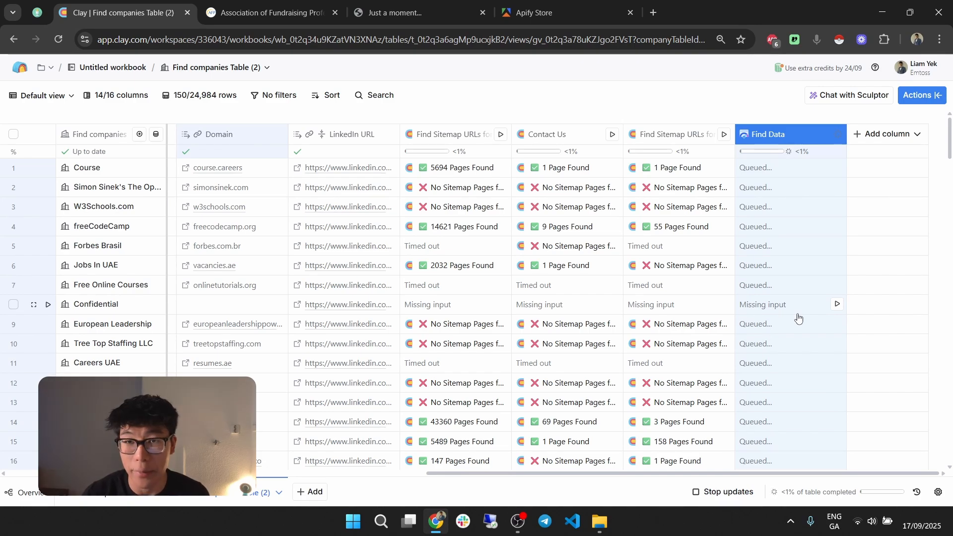
key("alt+Tab")
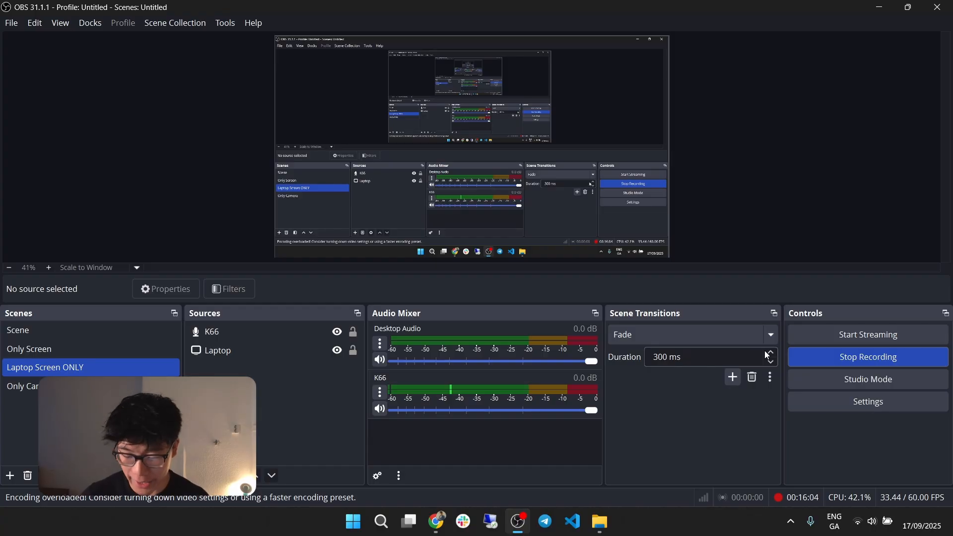
key("alt+Tab")
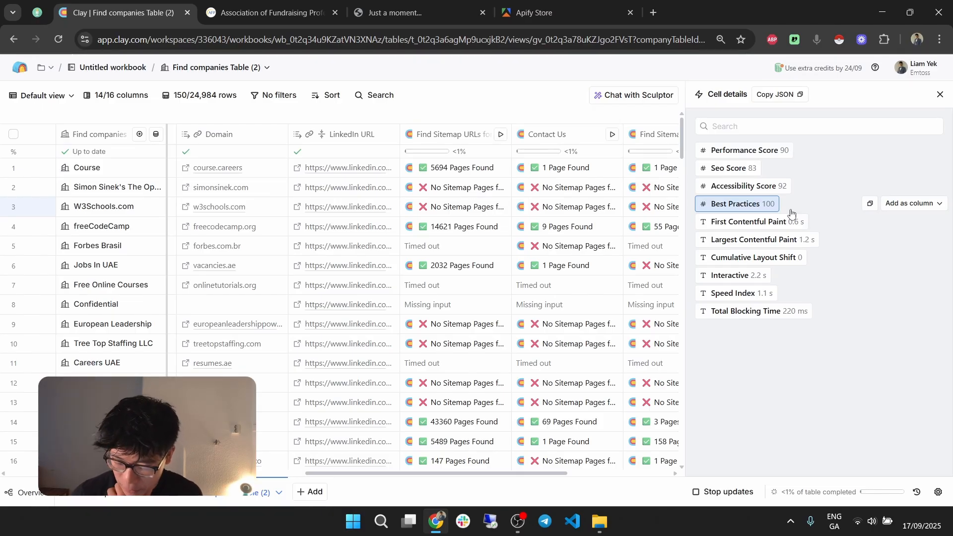
Step: Examine the SEO score and loading metrics in the W3Schools.com PageSpeed details, then close them
left_click(767, 169)
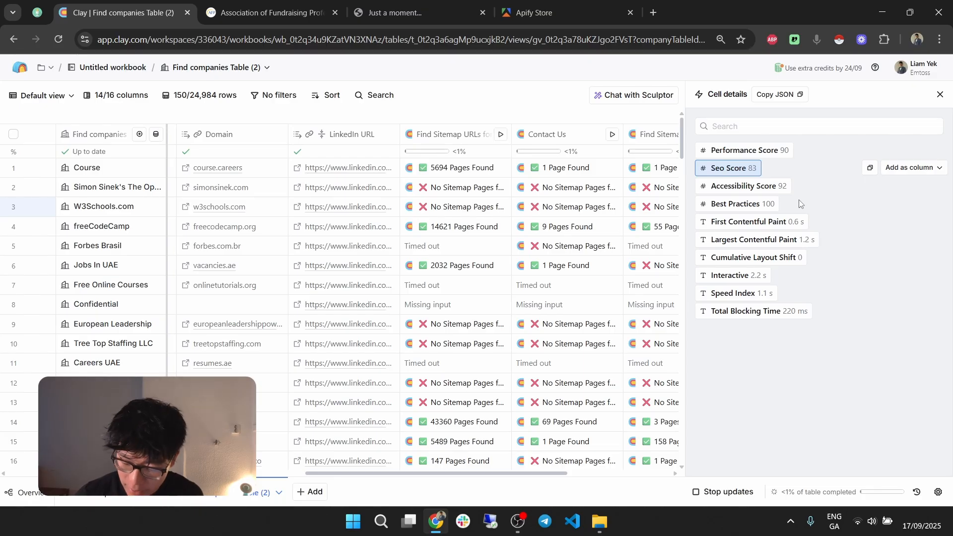
left_click(807, 222)
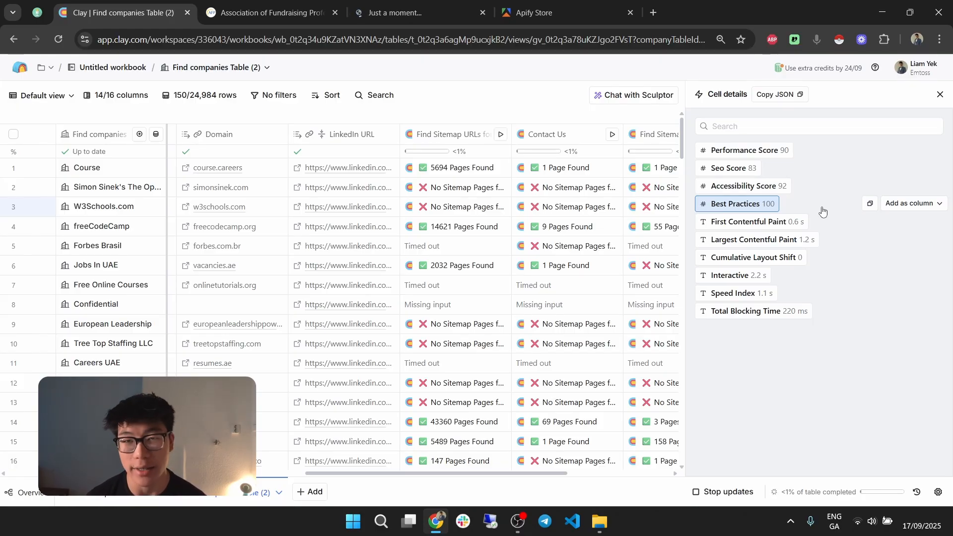
left_click(939, 94)
Step: Start adding an enrichment column to the companies table and search the available actions for "similarweb"
left_click(899, 135)
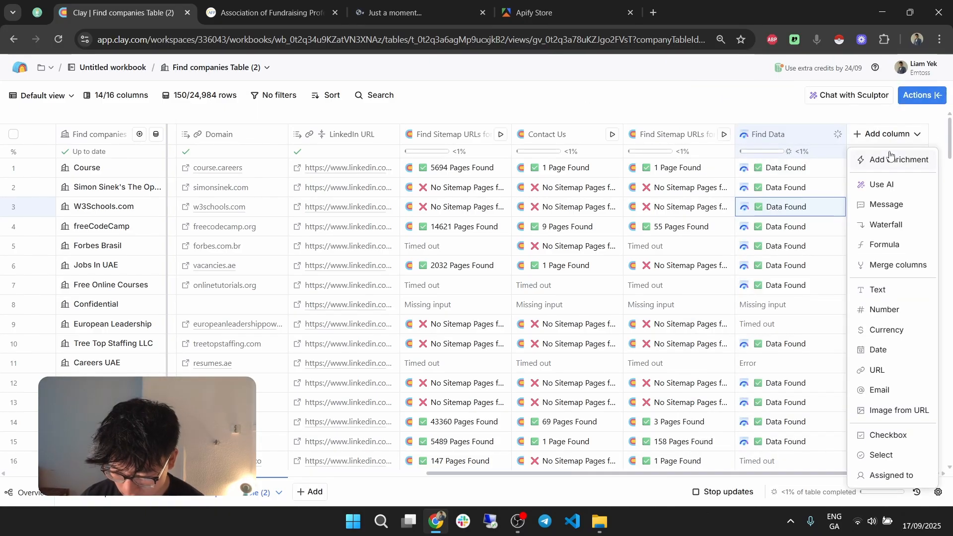
left_click(883, 158)
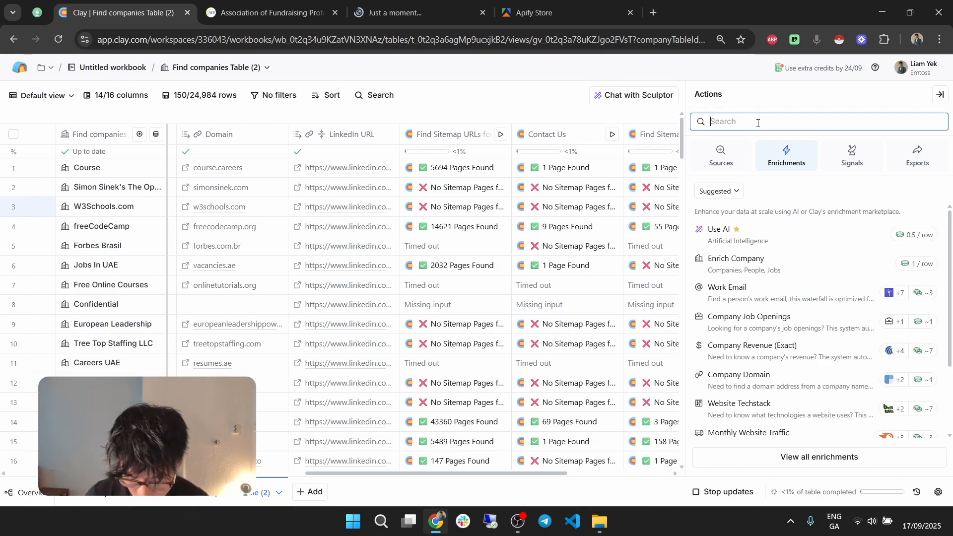
type("similar web")
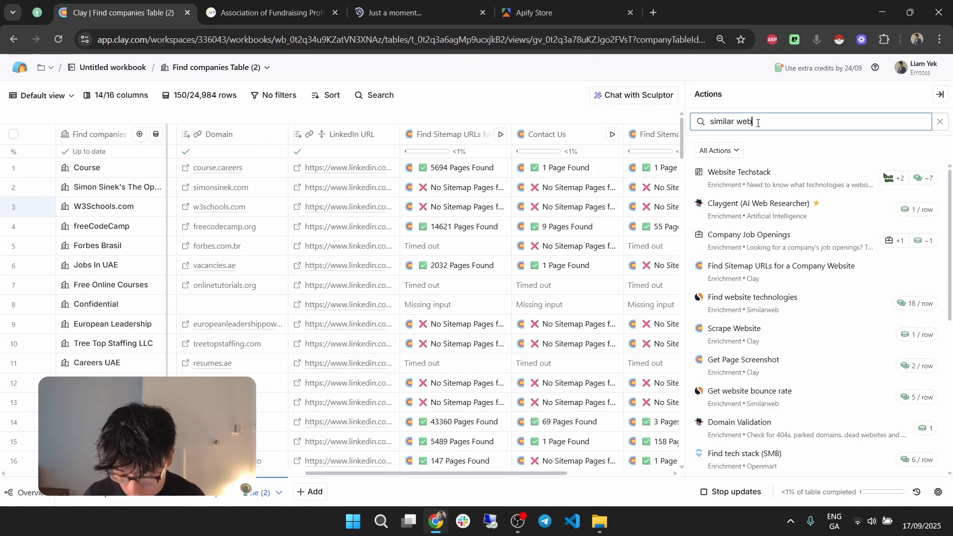
key("BackSpace")
key("BackSpace")
key("BackSpace")
key("BackSpace")
type("web")
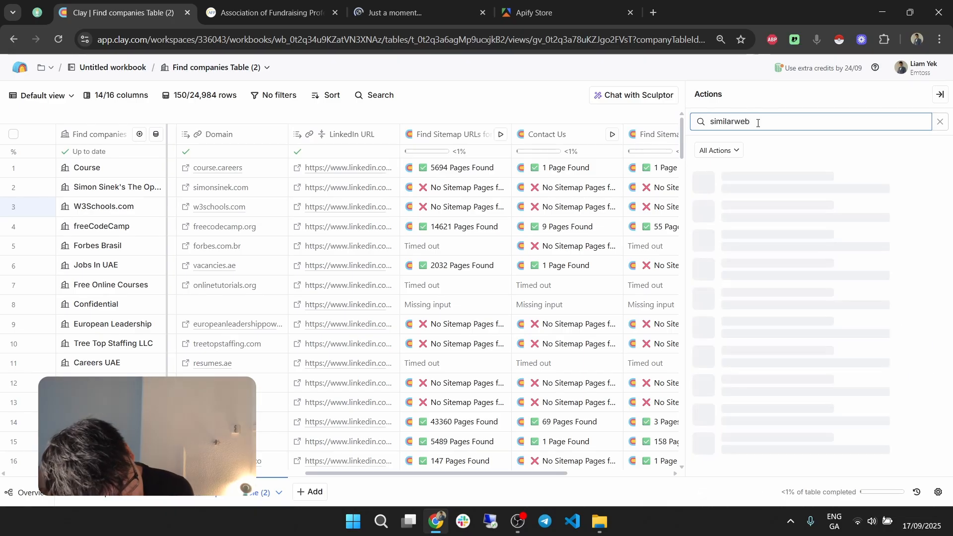
mouse_move(845, 243)
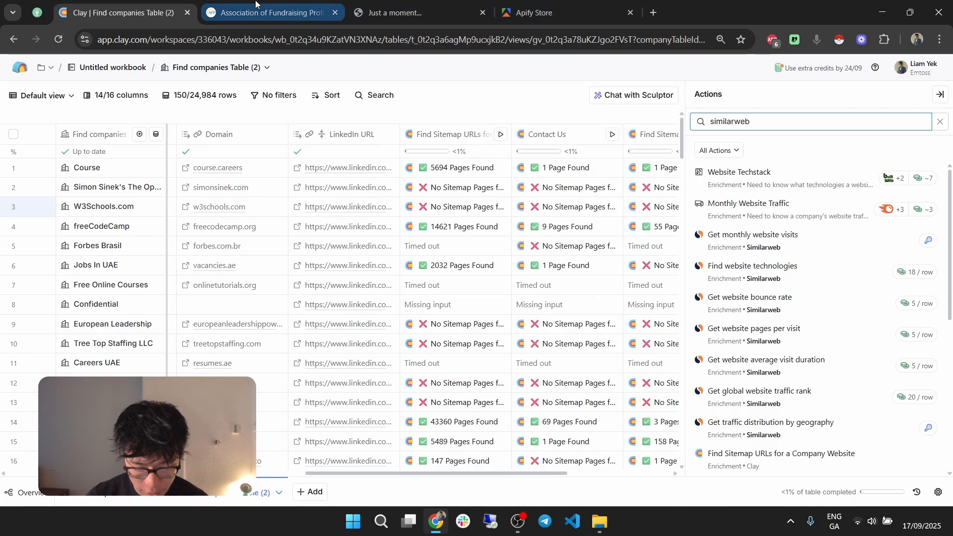
Step: Switch to Apify Store, search for "similarweb", look through the actors, and open curious_coder/similarweb-scraper
left_click(610, 4)
left_click_drag(610, 5, 340, 4)
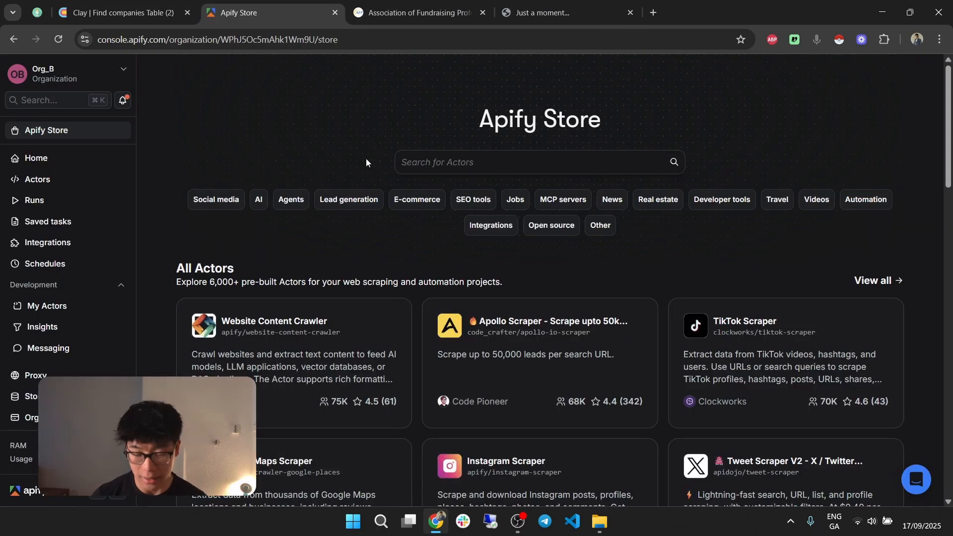
left_click(472, 160)
type("similarweb")
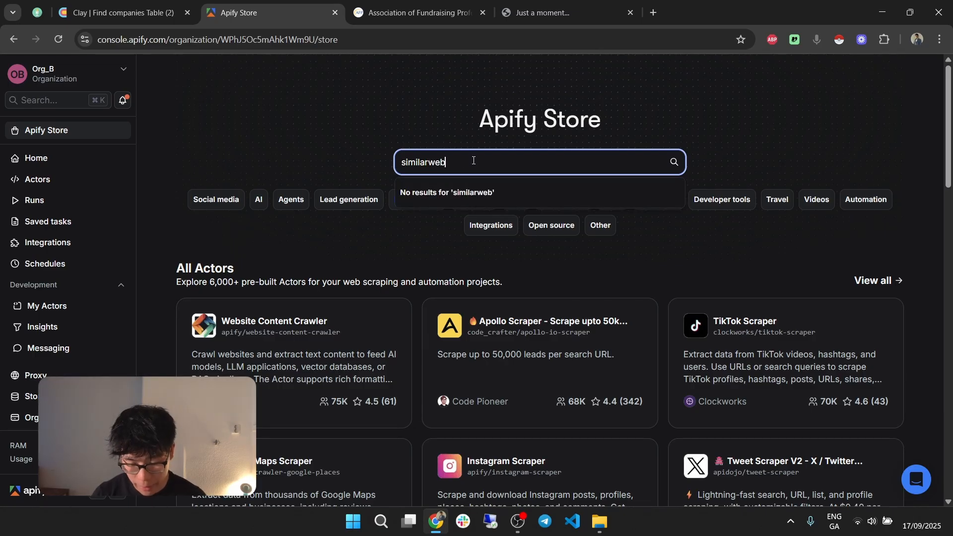
key("Return")
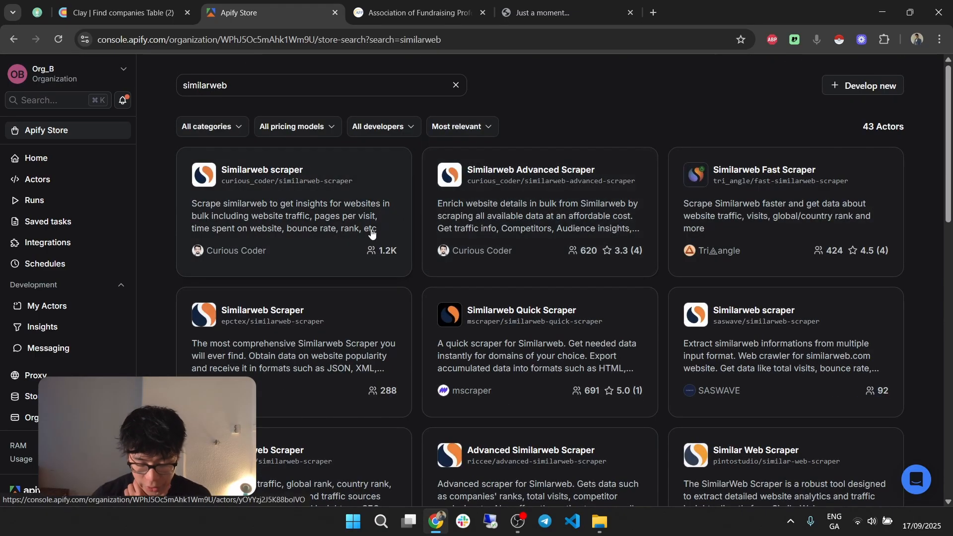
scroll(474, 407, "down", 4)
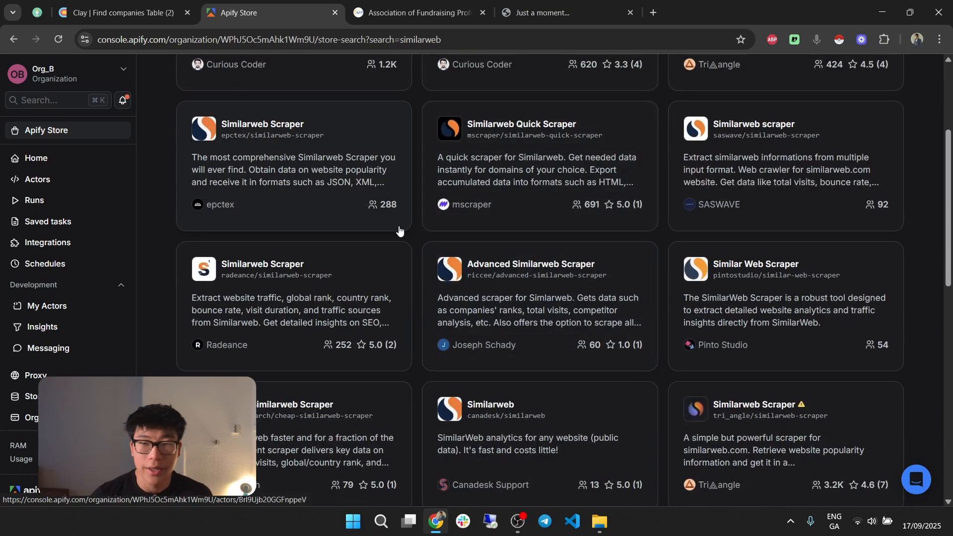
scroll(476, 298, "up", 4)
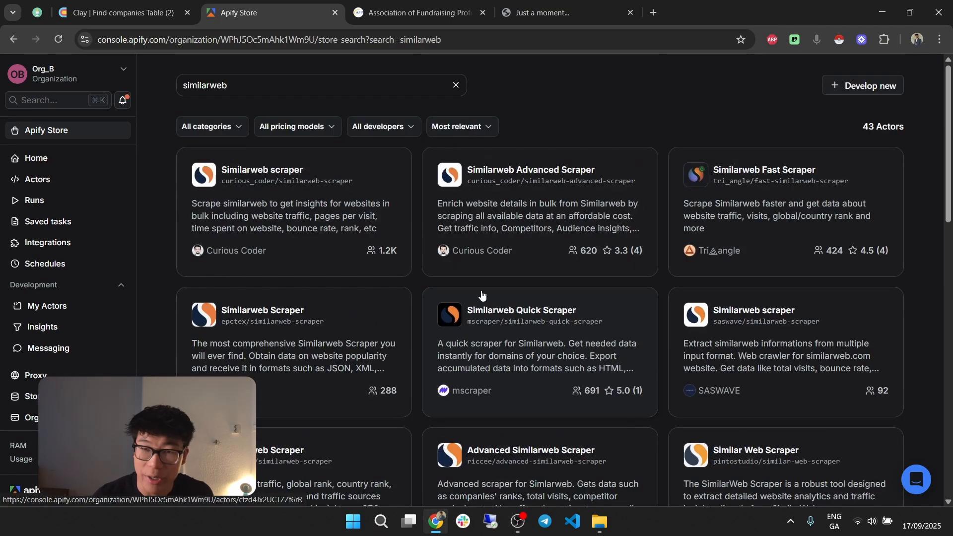
left_click(342, 205)
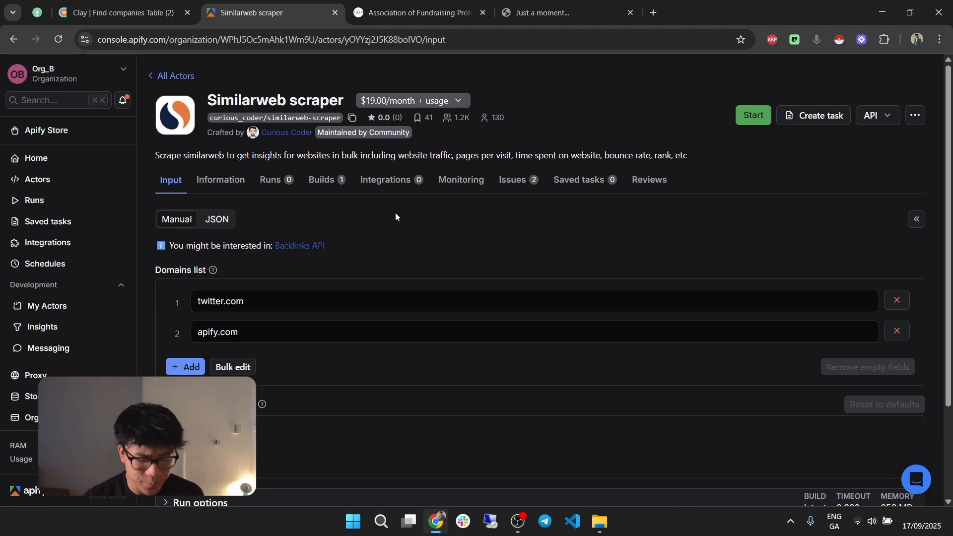
Step: Return to Clay and add Similarweb's Get website bounce rate enrichment with Company URL mapped to Domain, saving and running 10 rows
left_click(161, 4)
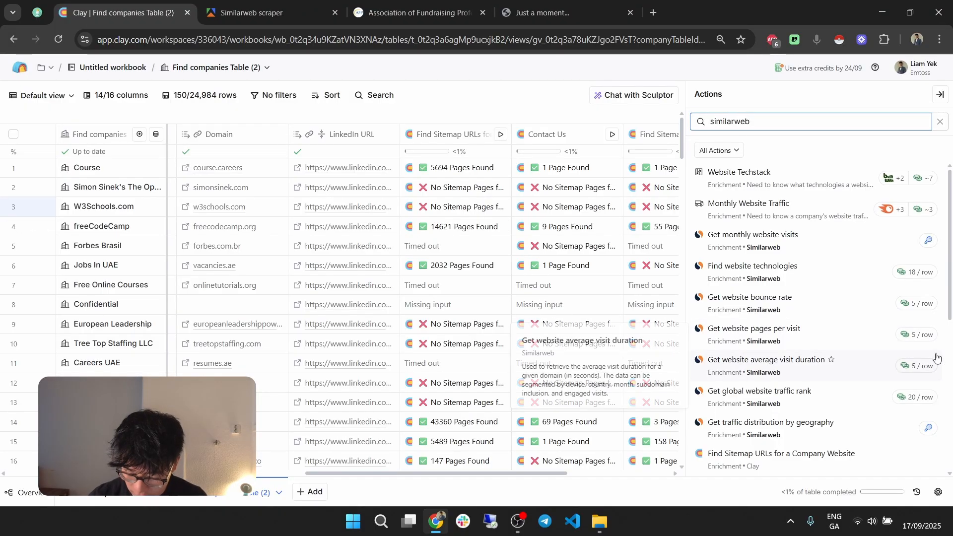
left_click(850, 304)
scroll(809, 331, "down", 1)
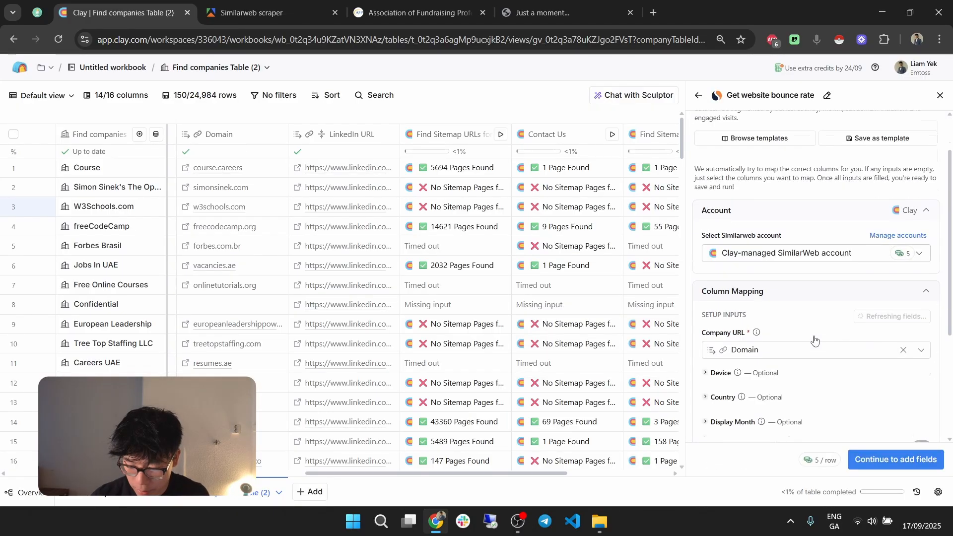
scroll(843, 347, "down", 1)
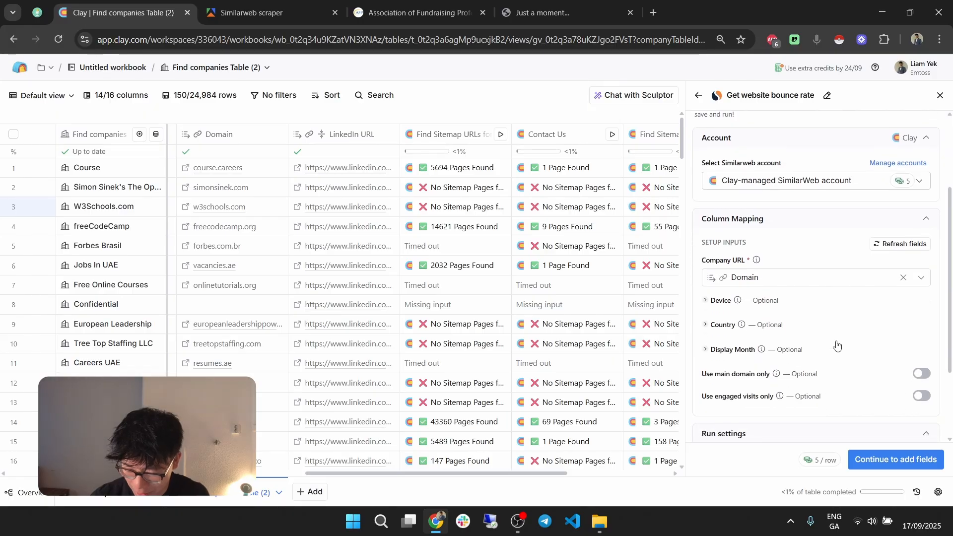
left_click(910, 458)
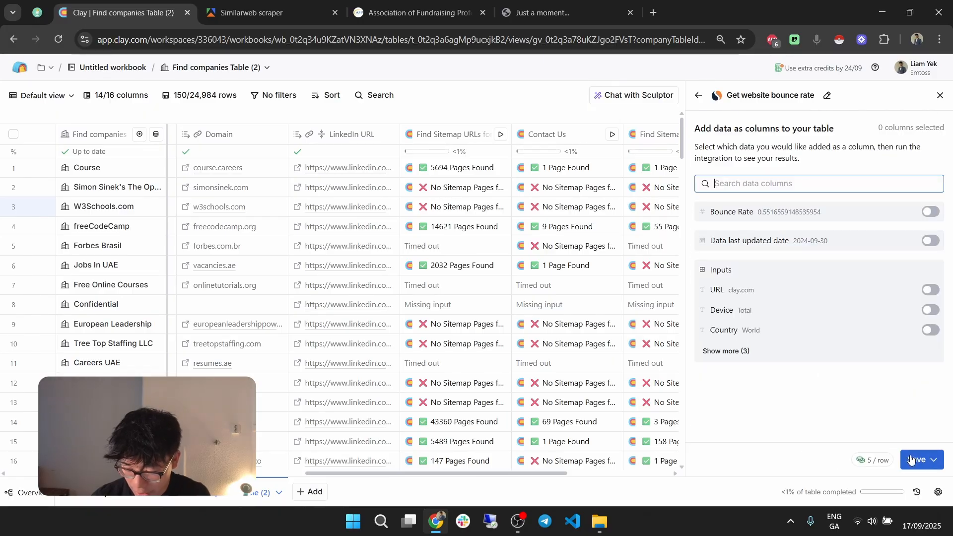
left_click(918, 460)
left_click(823, 391)
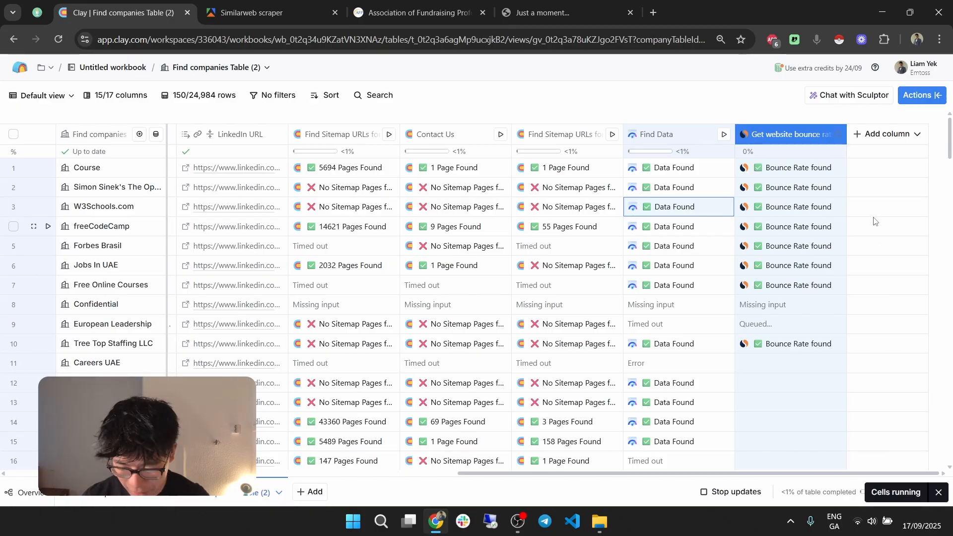
Step: Examine the bounce rate details and input URLs for W3Schools.com and Jobs In UAE, closing each cell's details
left_click(795, 213)
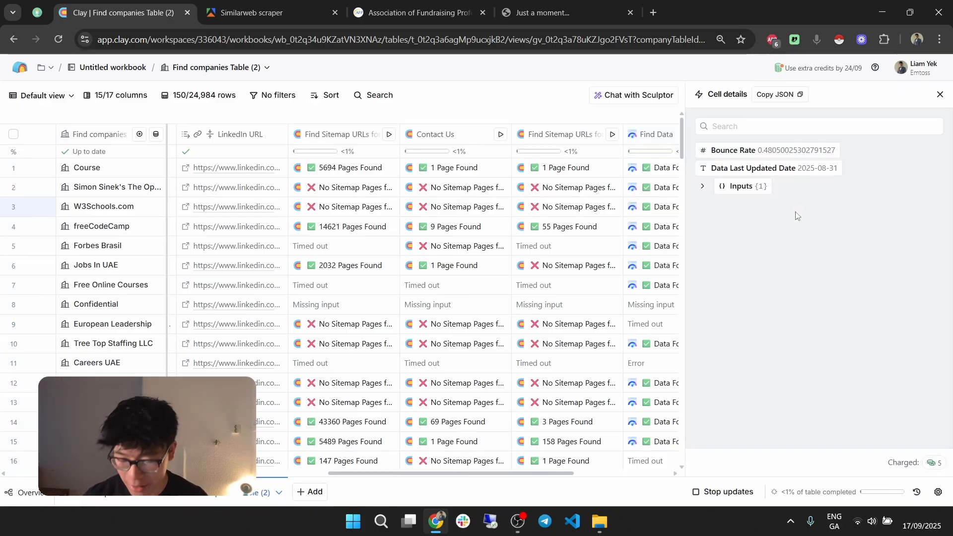
left_click(742, 186)
mouse_move(760, 152)
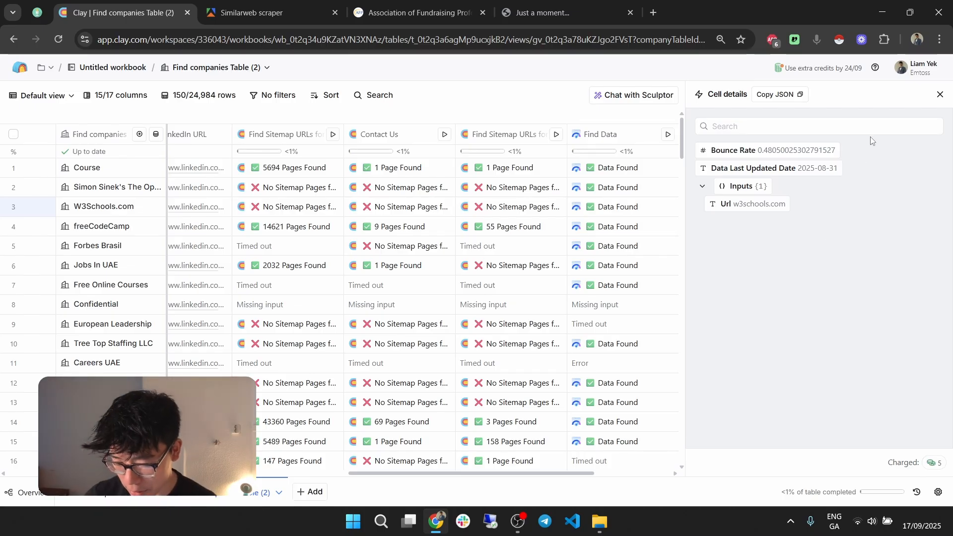
left_click(940, 95)
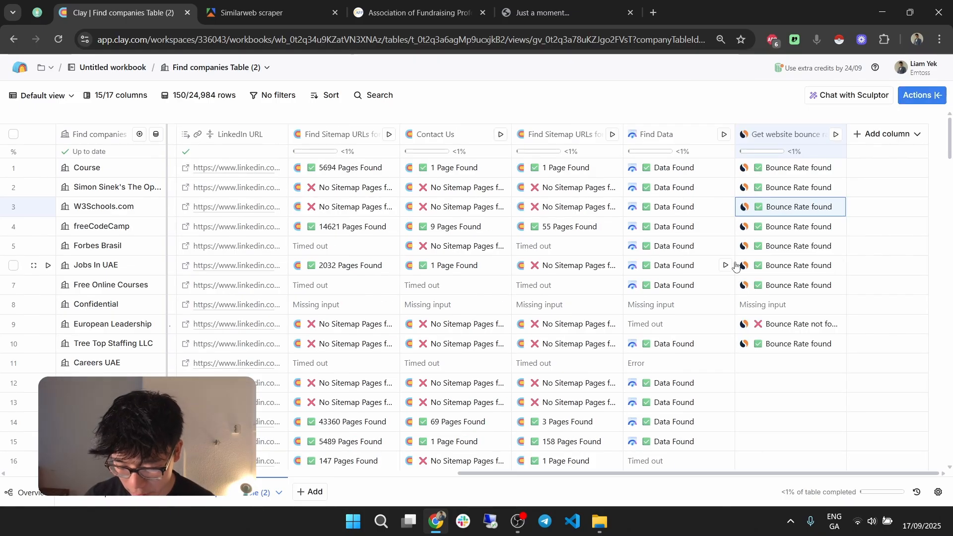
left_click(792, 263)
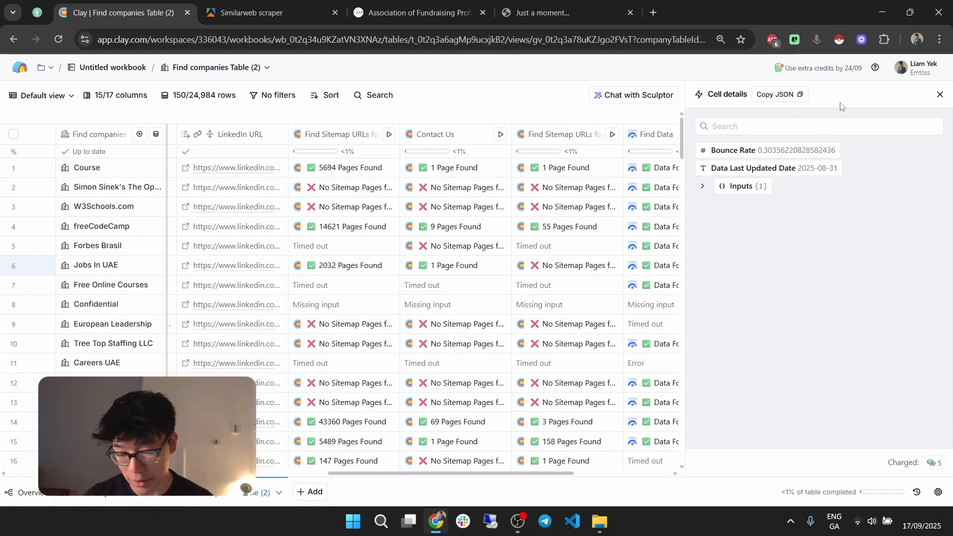
left_click(782, 186)
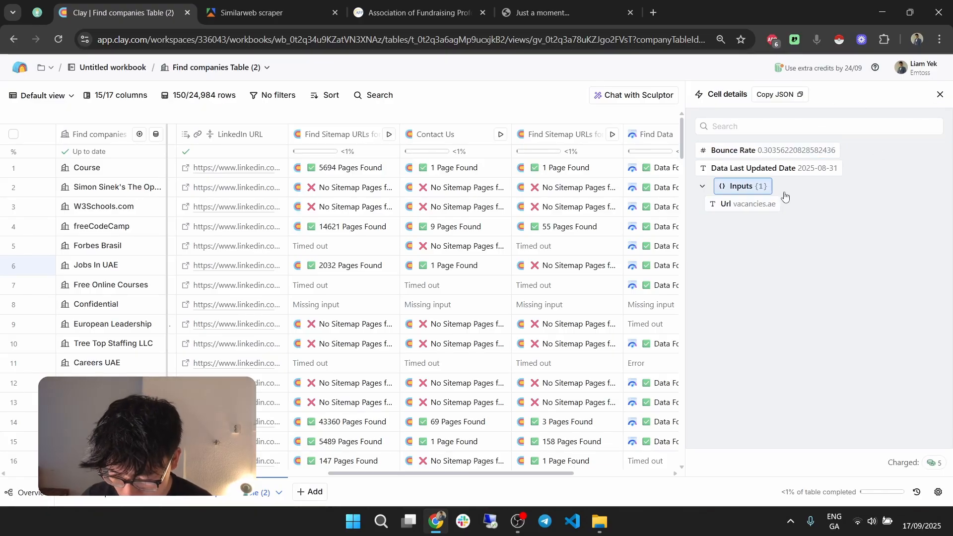
left_click(940, 95)
Step: Start another enrichment column by searching for "similar" and choosing Get website average visit duration from Similarweb
left_click(878, 136)
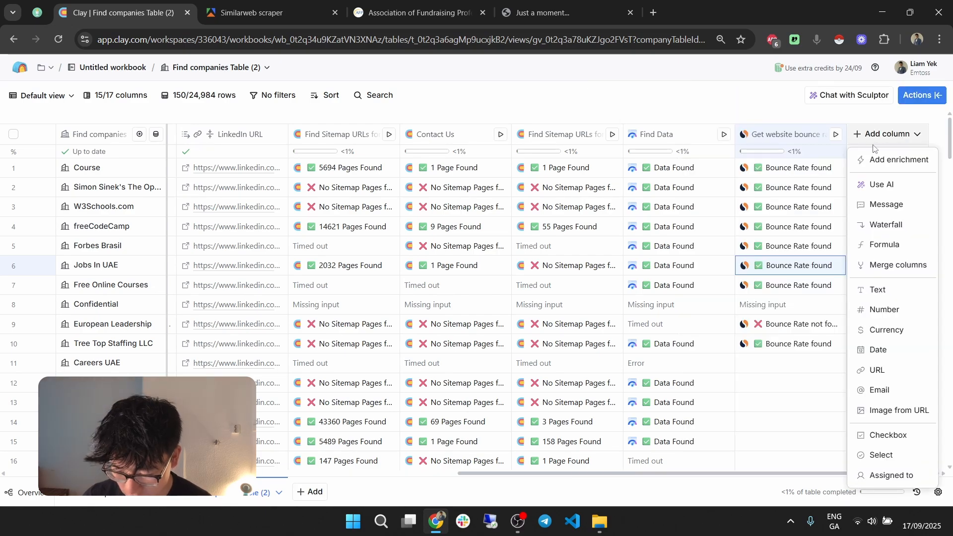
left_click(862, 159)
type("similar")
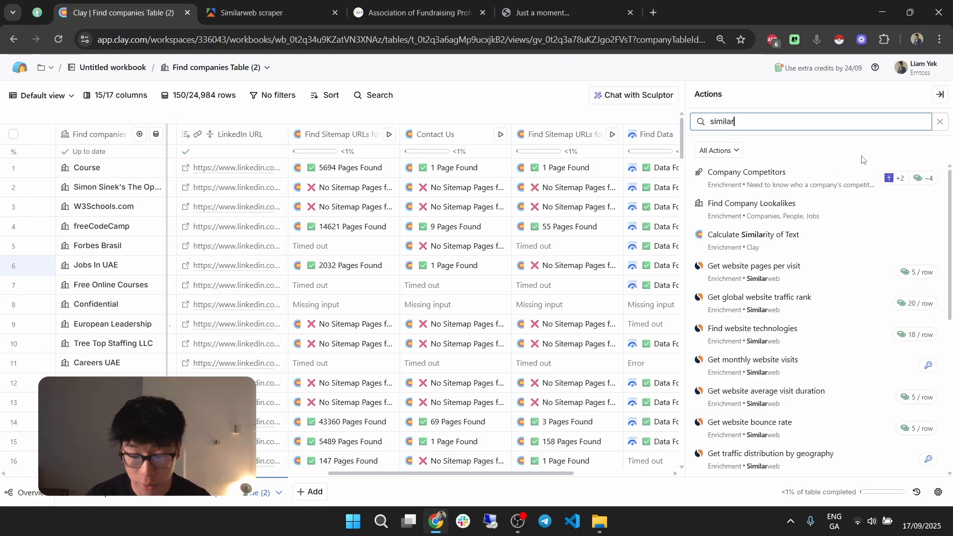
mouse_move(853, 241)
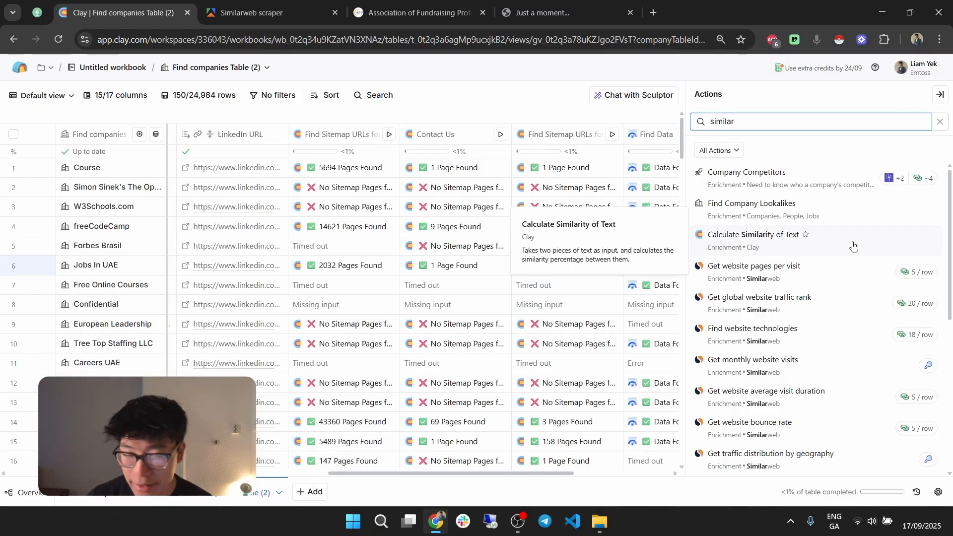
scroll(834, 362, "down", 1)
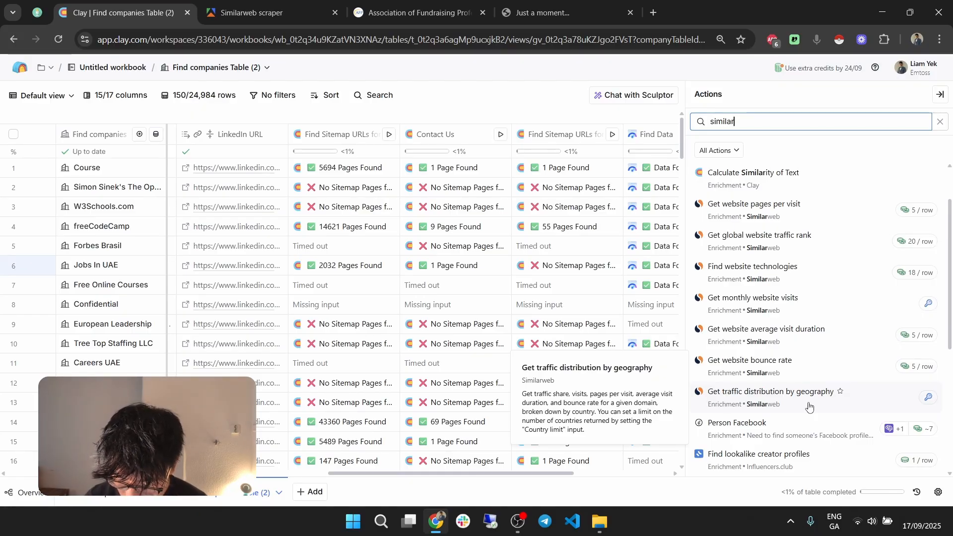
left_click(818, 341)
Step: Keep Domain as the visit duration enrichment's Company URL, add no output columns, and save and run 10 rows
scroll(869, 397, "down", 3)
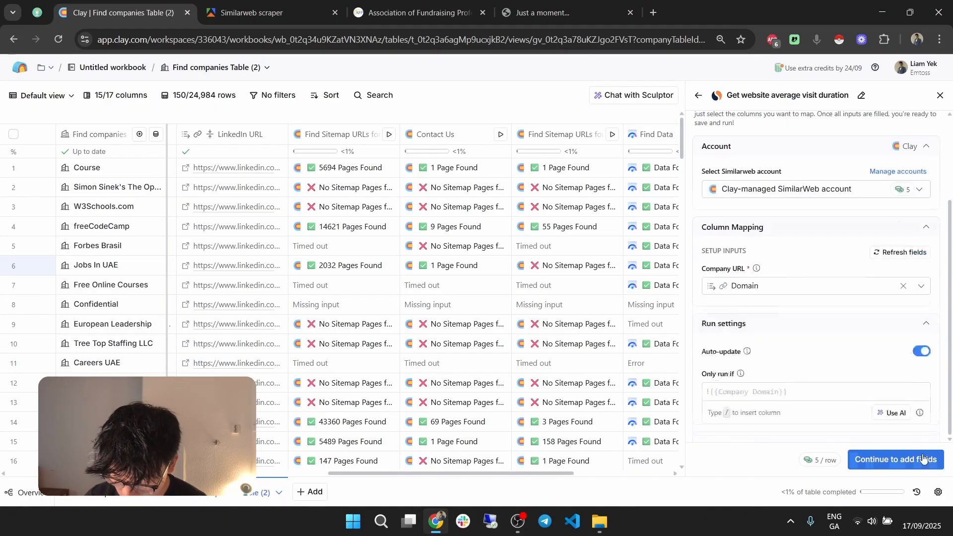
left_click(924, 458)
left_click(933, 459)
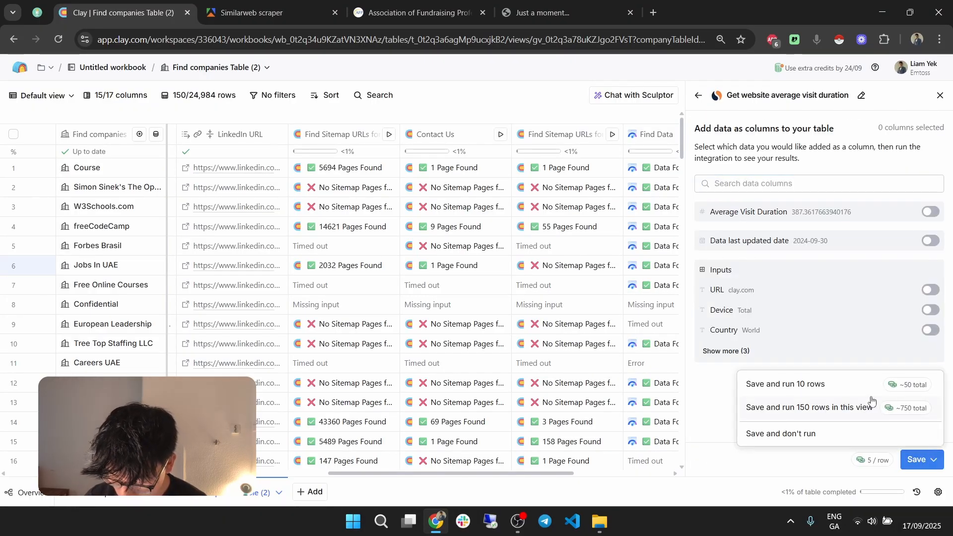
left_click(864, 390)
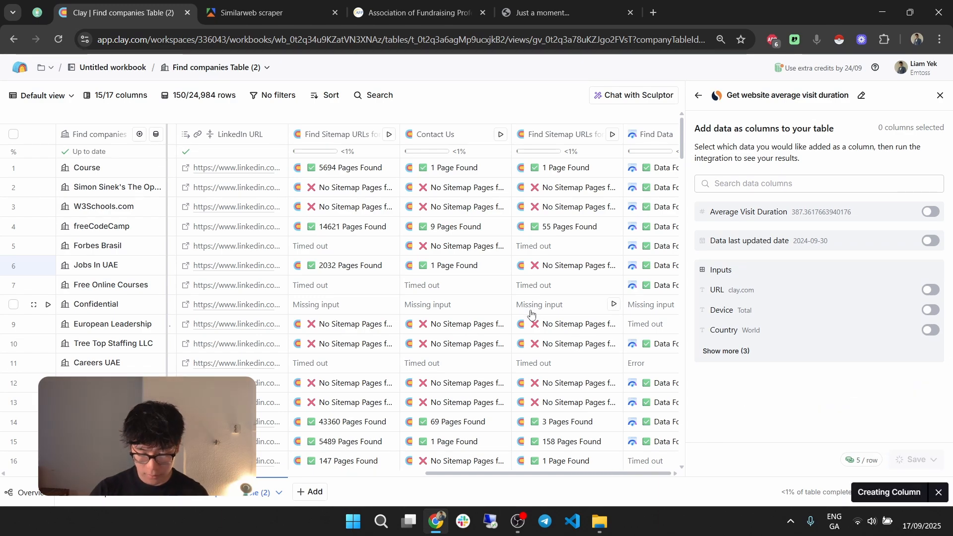
Step: Glance at the Similarweb scraper in Apify, return to Clay, and examine freeCodeCamp's average visit duration details and input URL before closing them
left_click(233, 12)
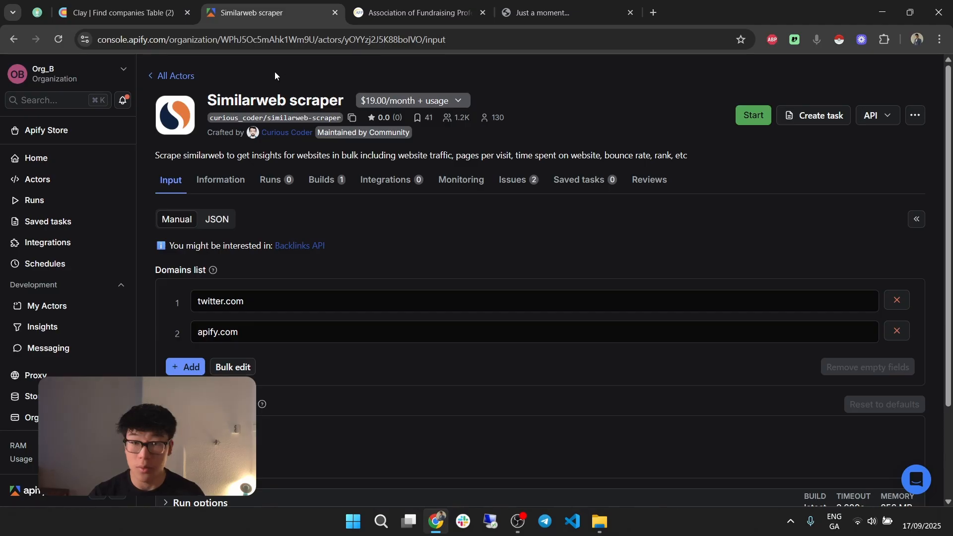
left_click(124, 13)
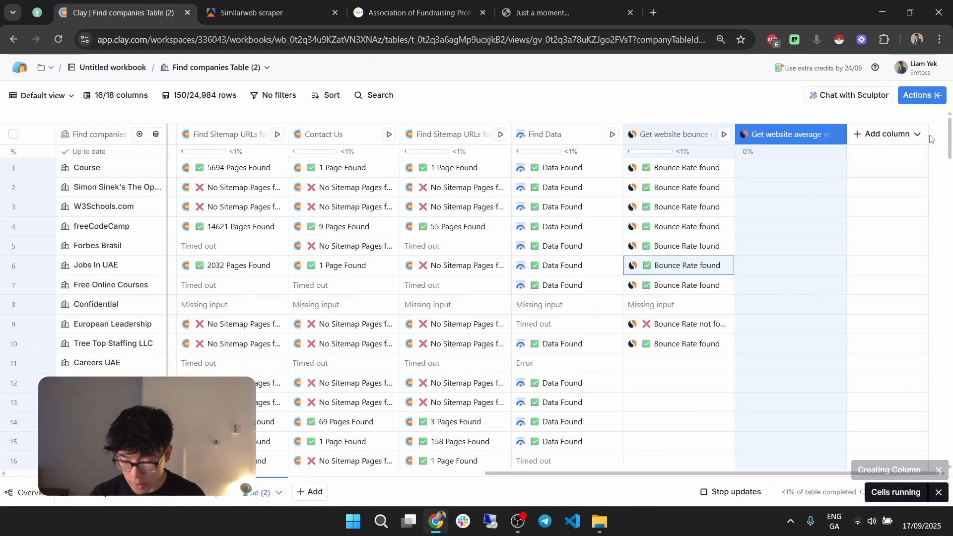
left_click(780, 231)
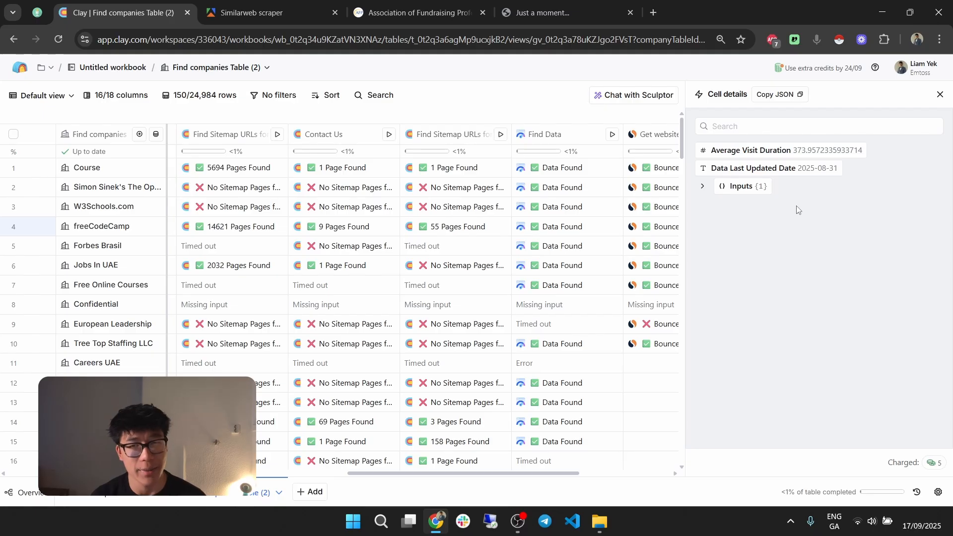
left_click(766, 191)
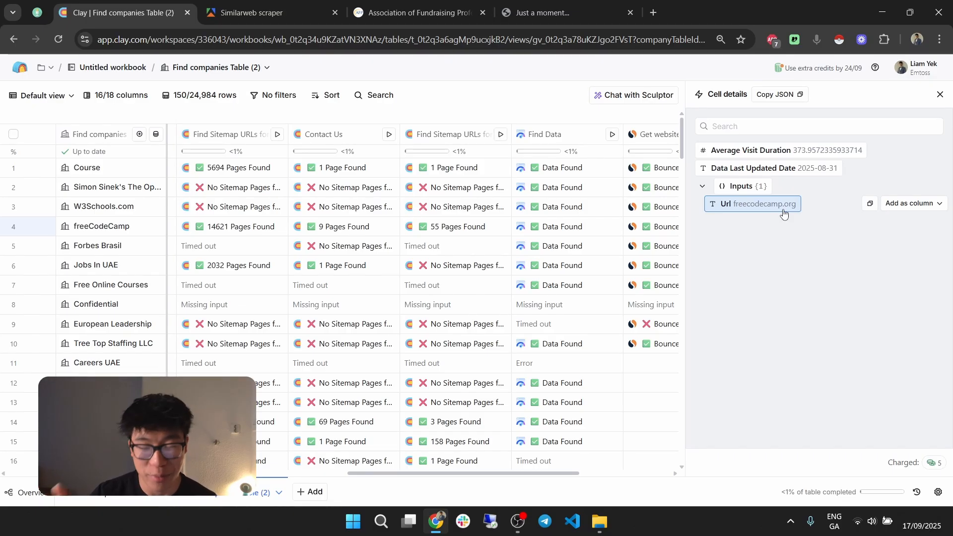
left_click(939, 94)
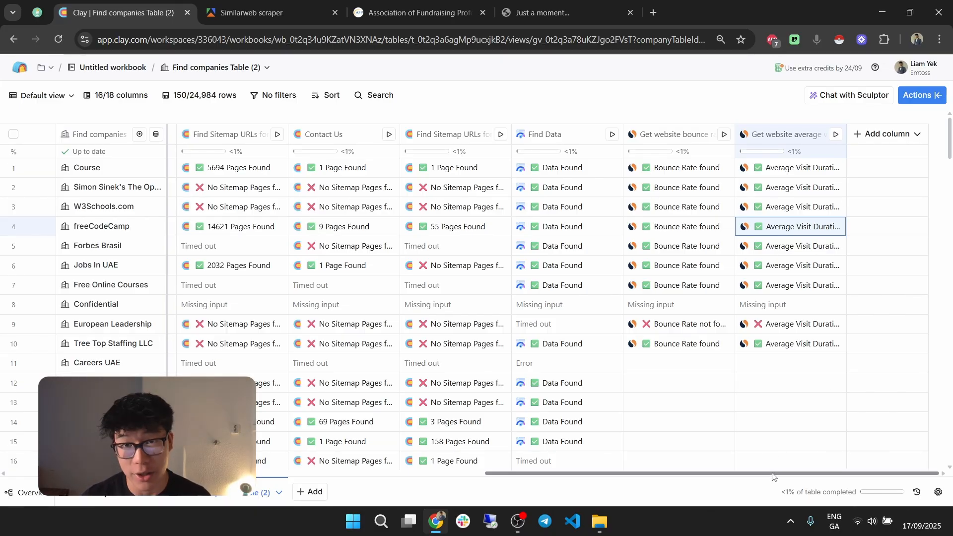
left_click_drag(773, 473, 704, 469)
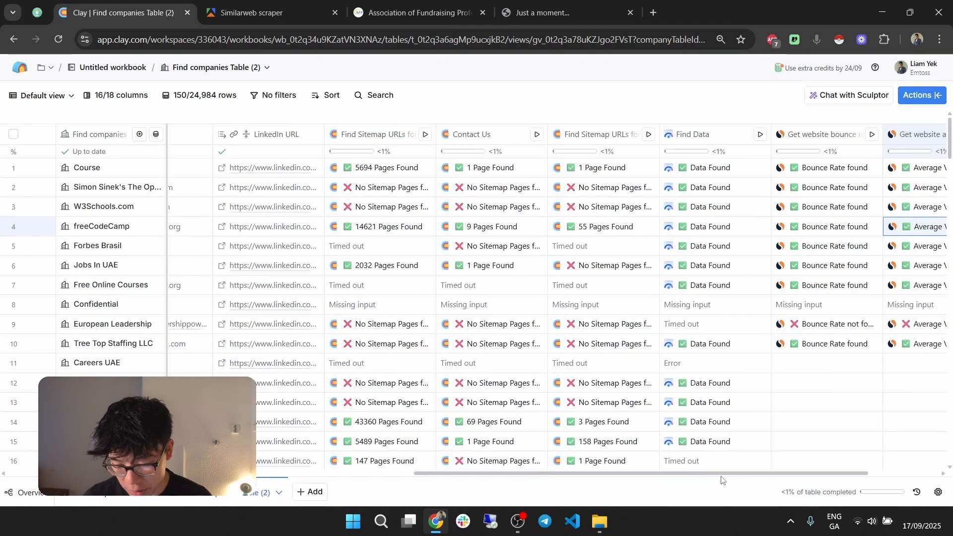
scroll(652, 435, "left", 4)
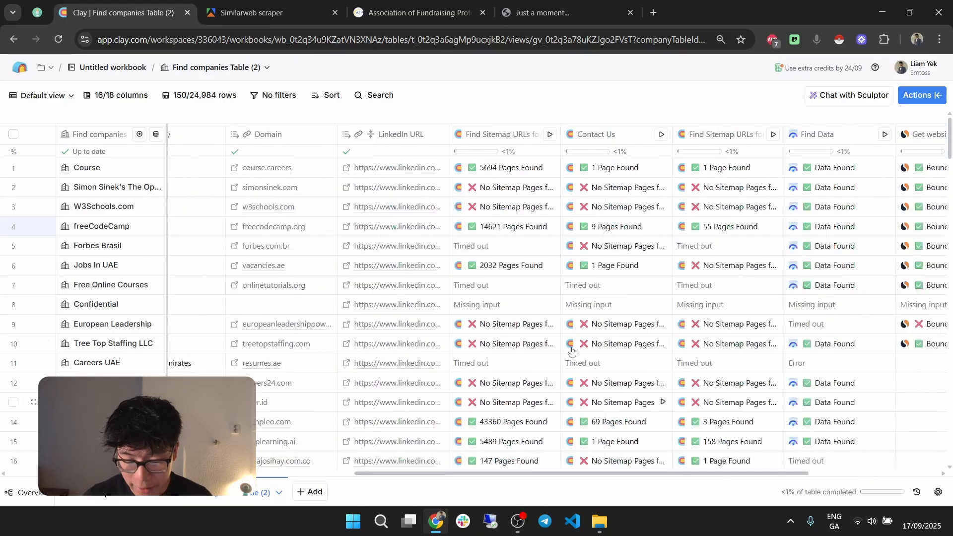